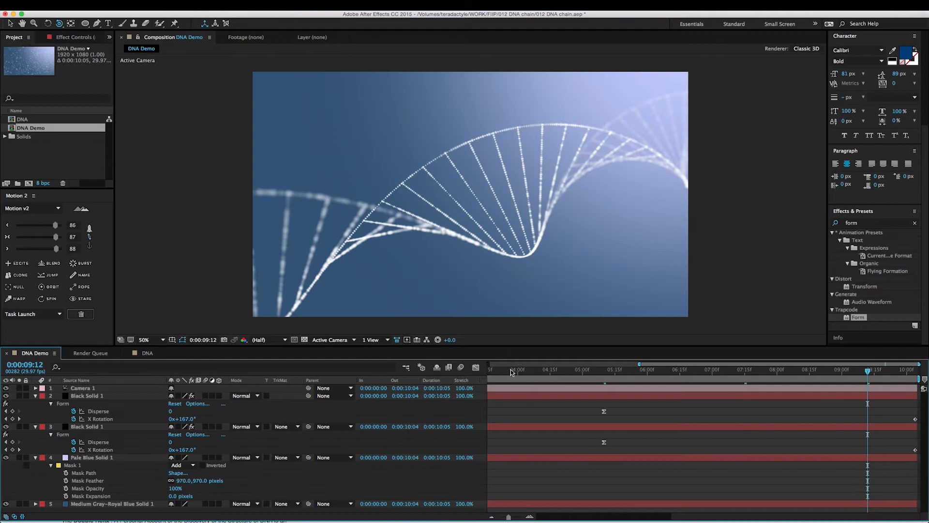
Preview the finished DNA Demo animation from the start of the composition.
key("minus")
key("minus")
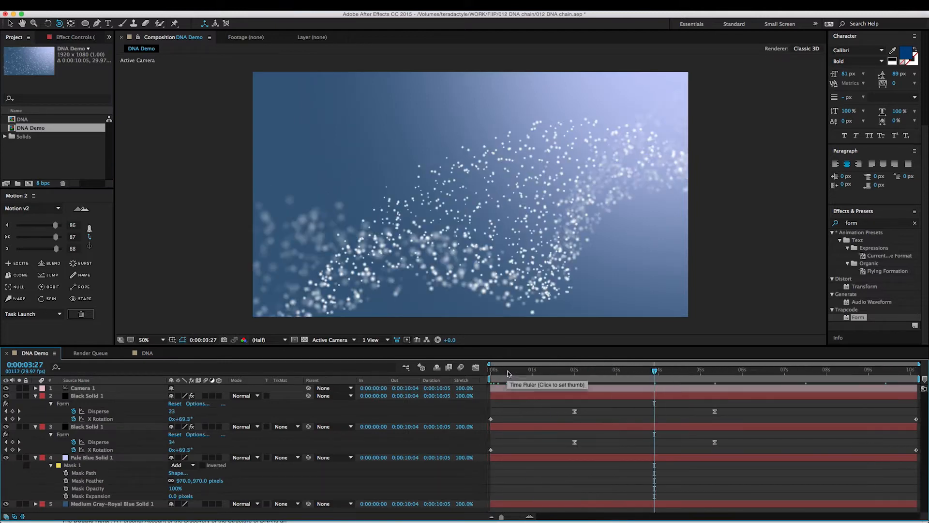
left_click_drag(508, 373, 462, 378)
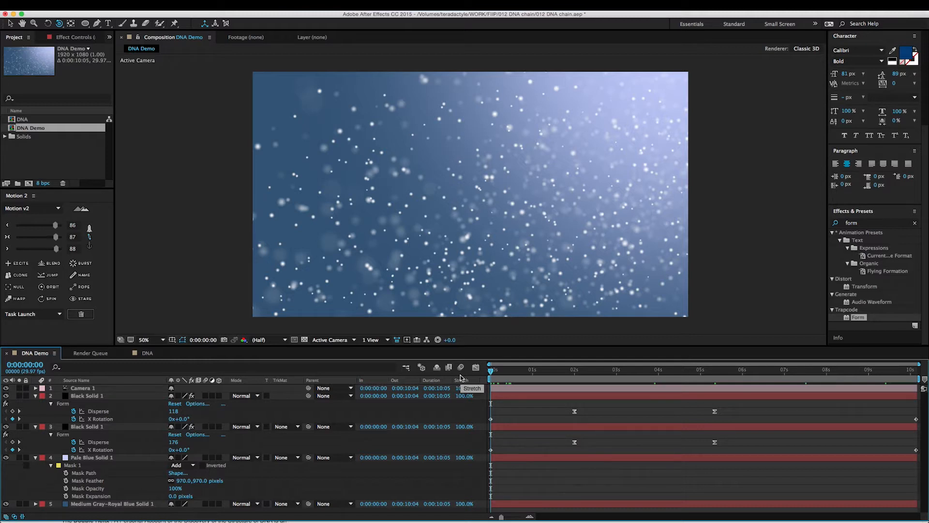
key("space")
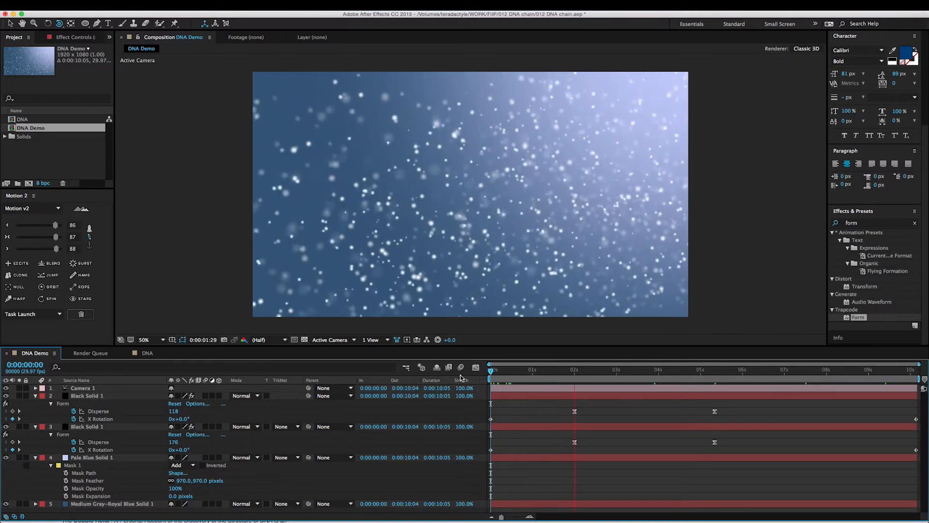
left_click(73, 165)
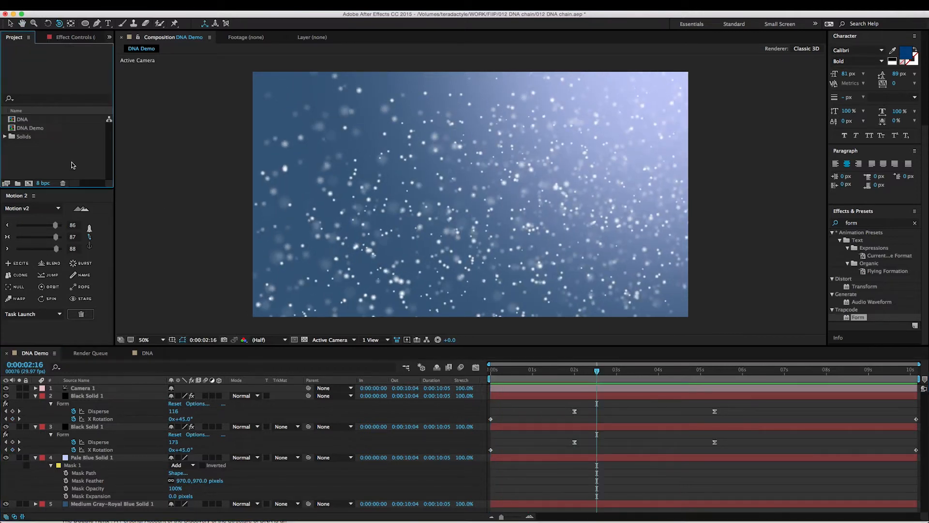
Delete the existing empty DNA composition from the project.
left_click(23, 120)
double_click(23, 120)
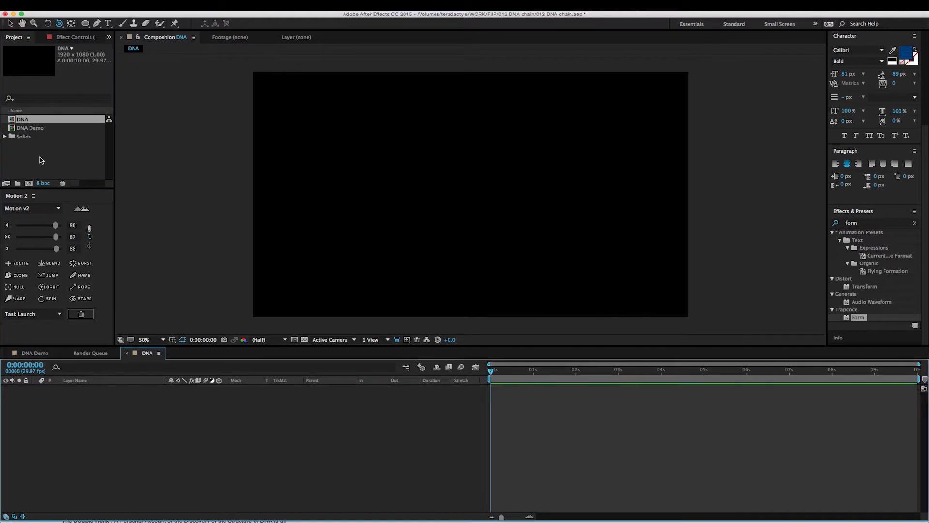
left_click(62, 183)
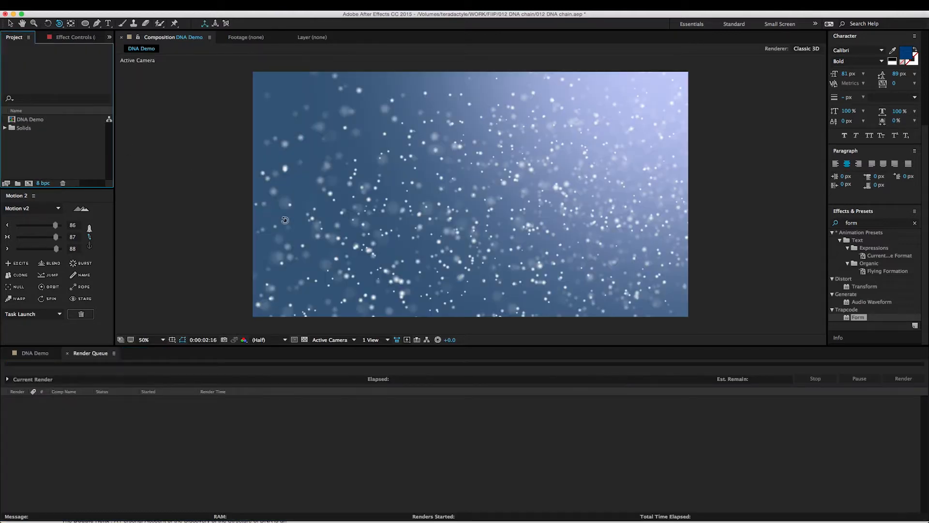
Create a new composition named DNA with the HDTV 1080 29.97 preset and a 10-second duration.
left_click(29, 183)
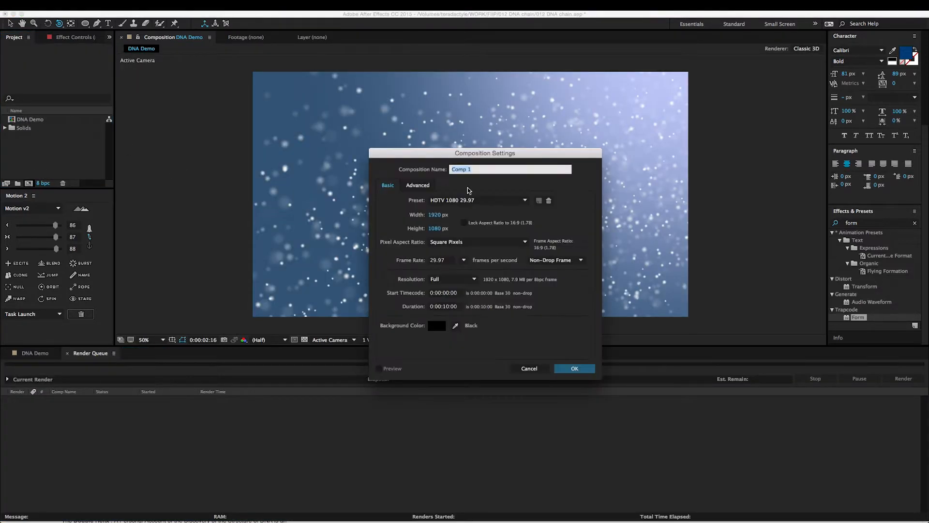
type("DNA")
left_click(575, 369)
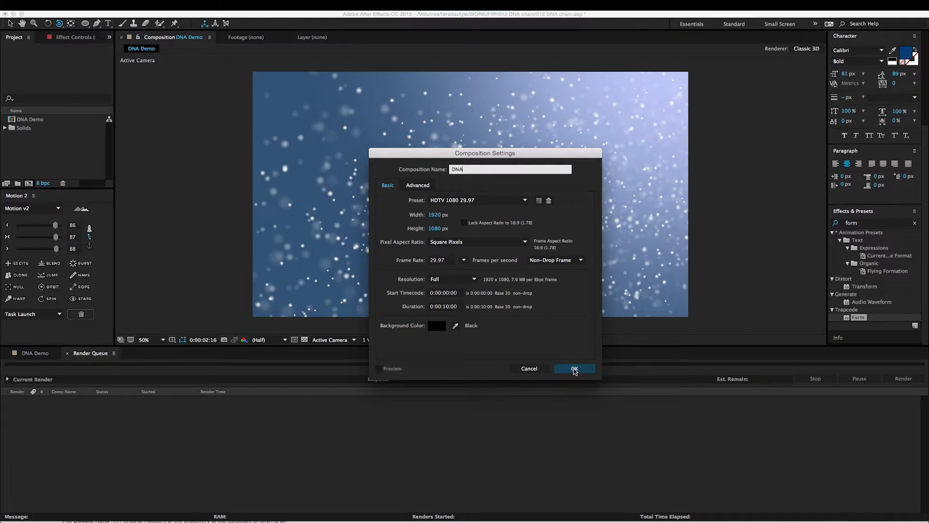
Add a black 1920 x 1080 px solid layer to the DNA composition.
right_click(530, 463)
mouse_move(550, 436)
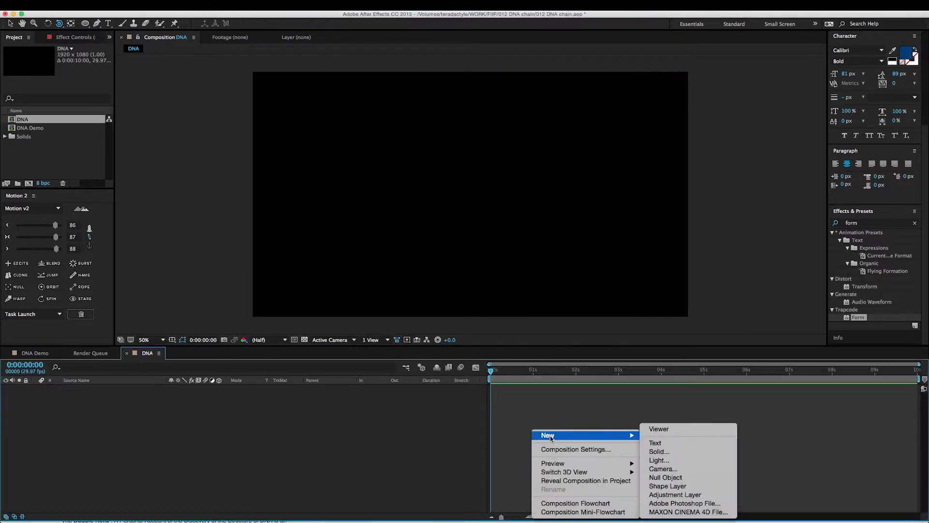
left_click(698, 451)
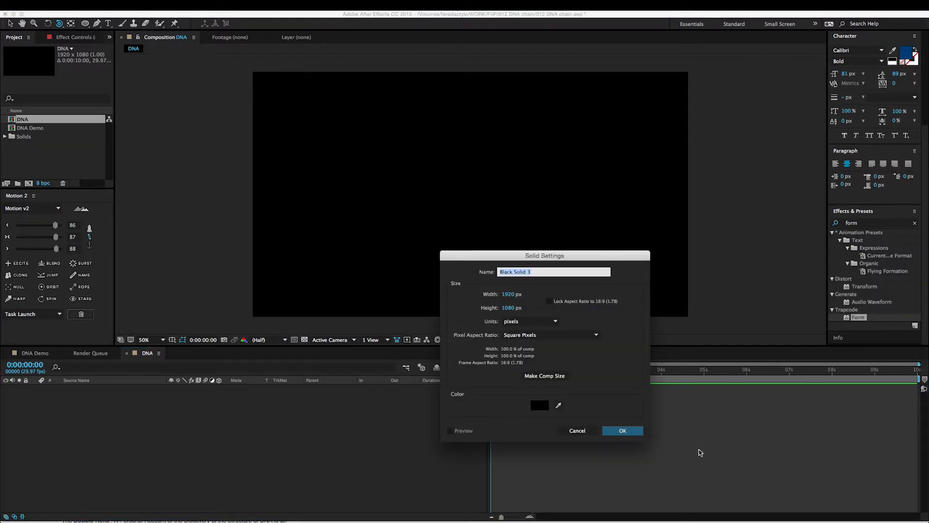
key("Return")
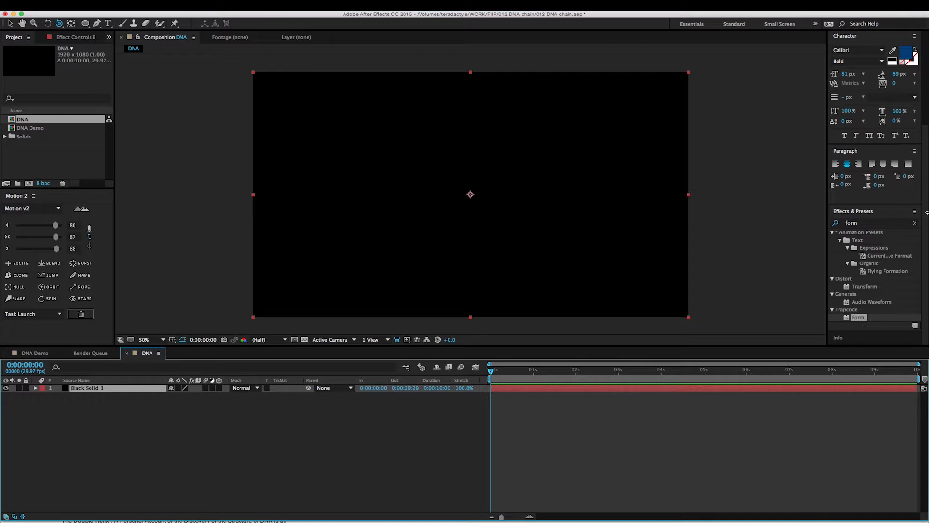
Find the Trapcode Form effect and apply it to the black solid.
left_click(915, 222)
type("form")
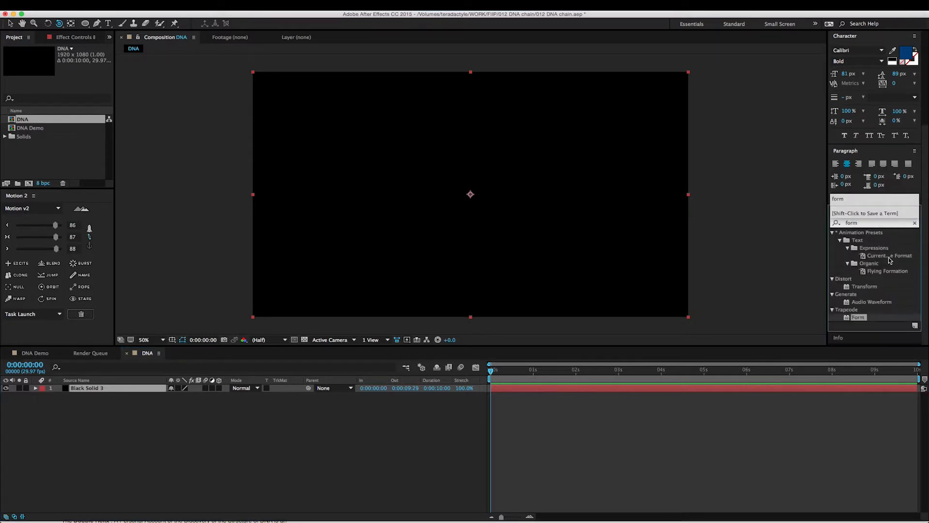
left_click(874, 300)
left_click(859, 318)
left_click_drag(857, 319, 661, 390)
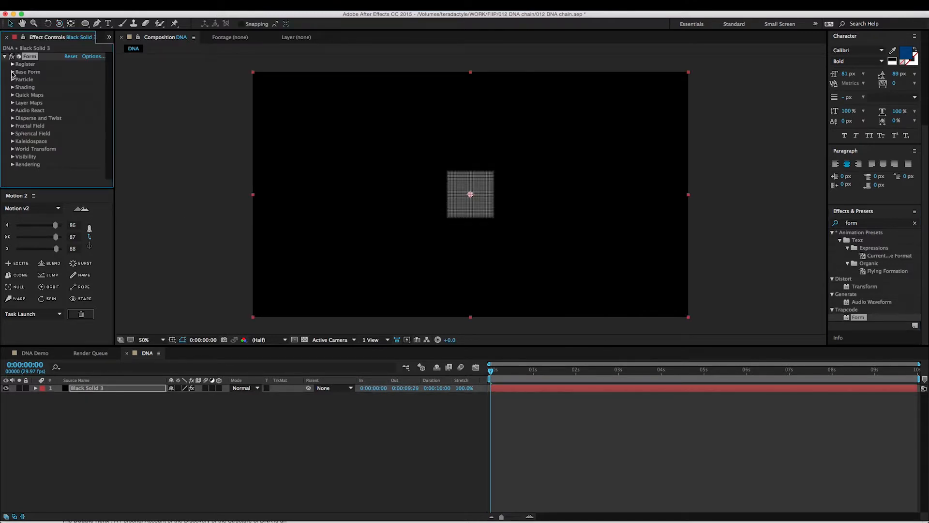
Check the assembled helix in the DNA Demo composition around 0:00:06:21, and return to the DNA composition.
left_click(110, 36)
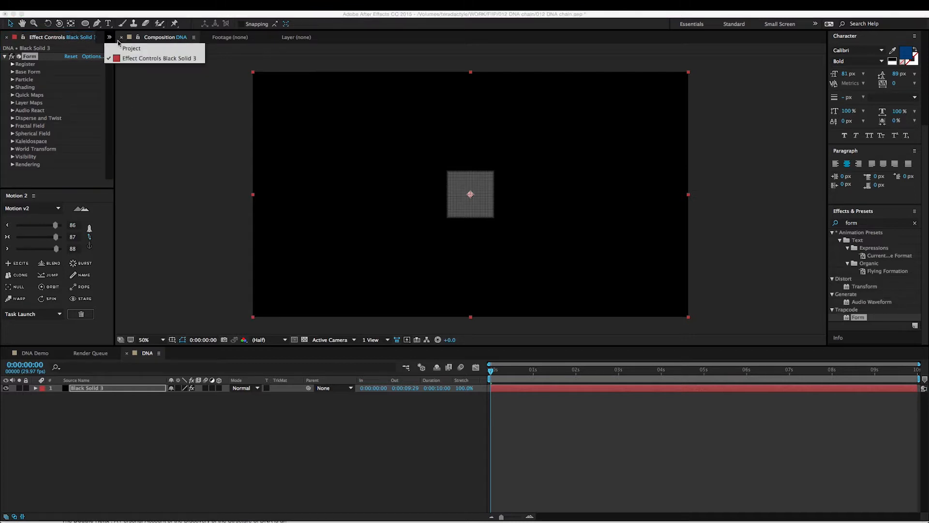
left_click(125, 47)
double_click(36, 129)
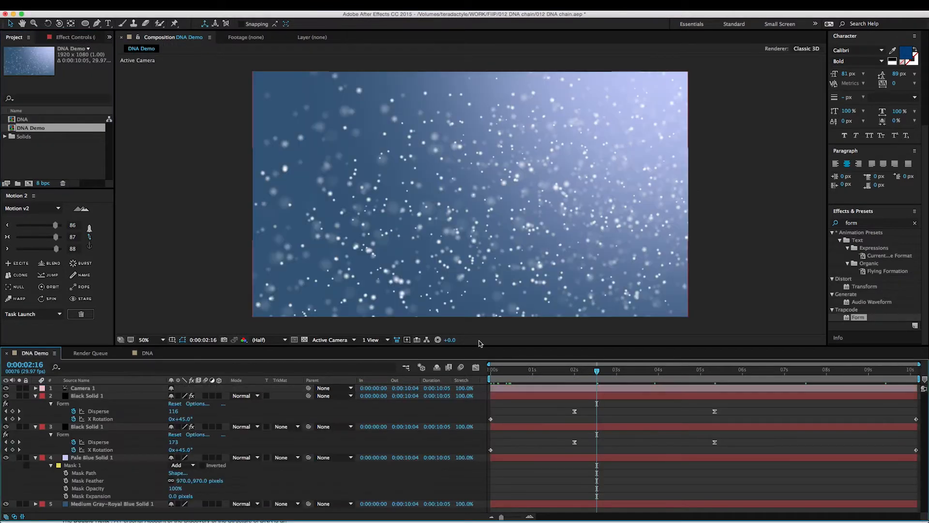
left_click(755, 373)
left_click_drag(755, 372, 772, 372)
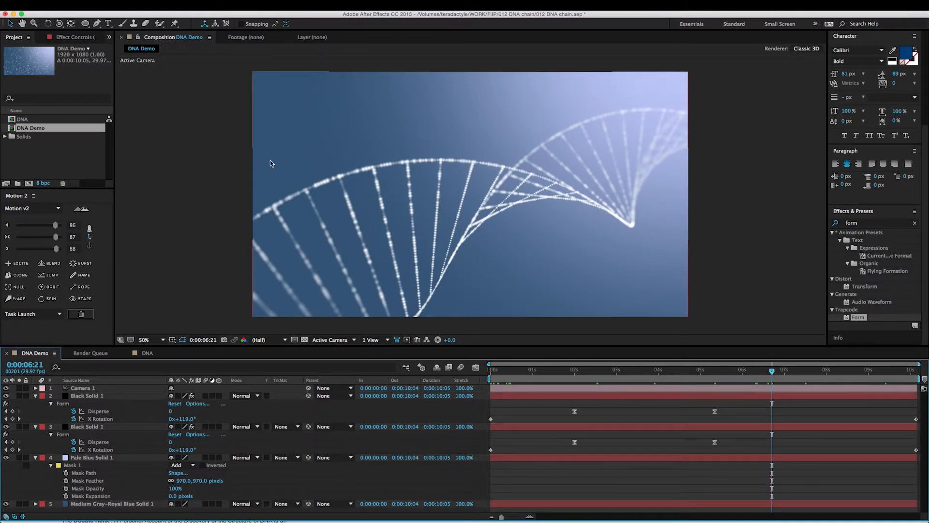
double_click(24, 120)
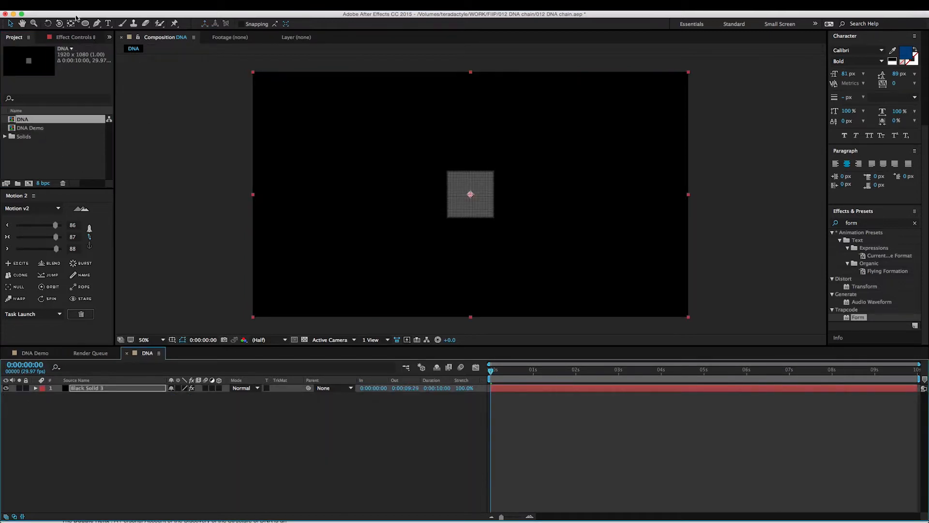
In the solid's Form effect, set the base form's Particles in Z to 1 and Particles in Y to 2.
left_click(80, 391)
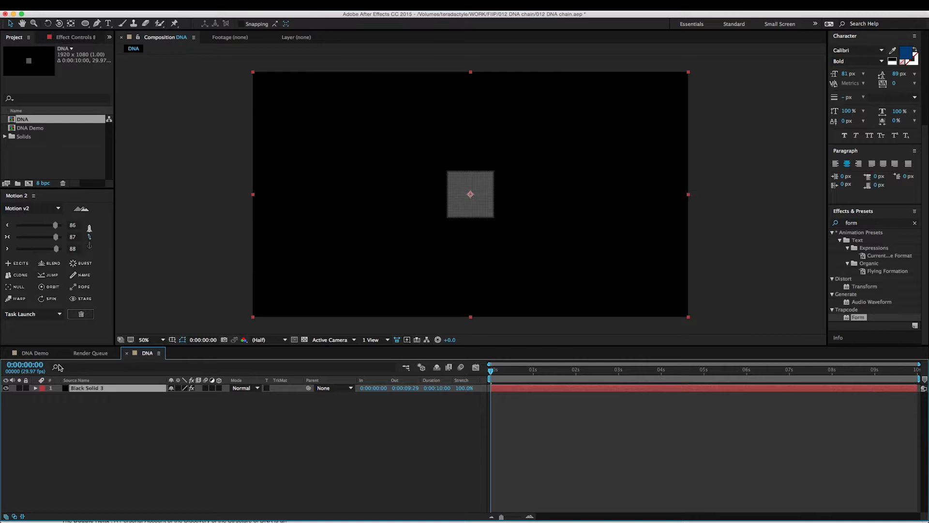
left_click(85, 38)
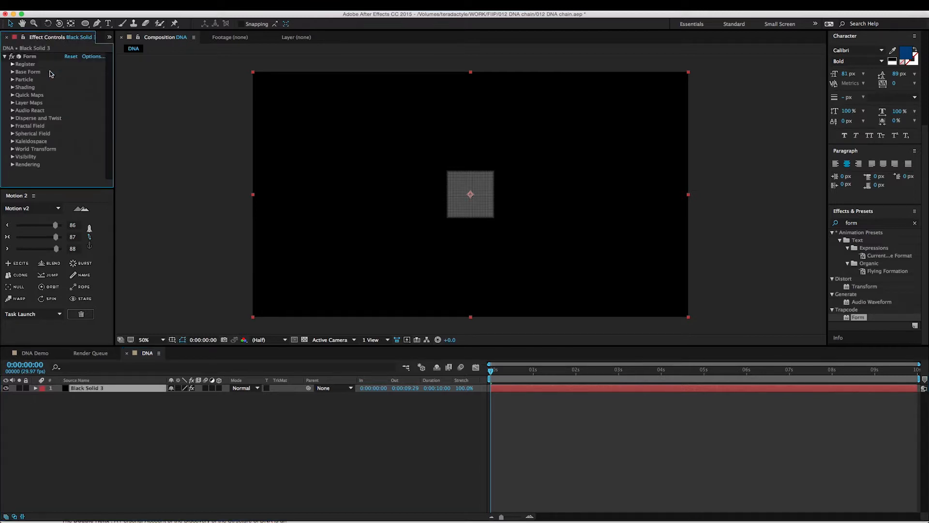
left_click(13, 72)
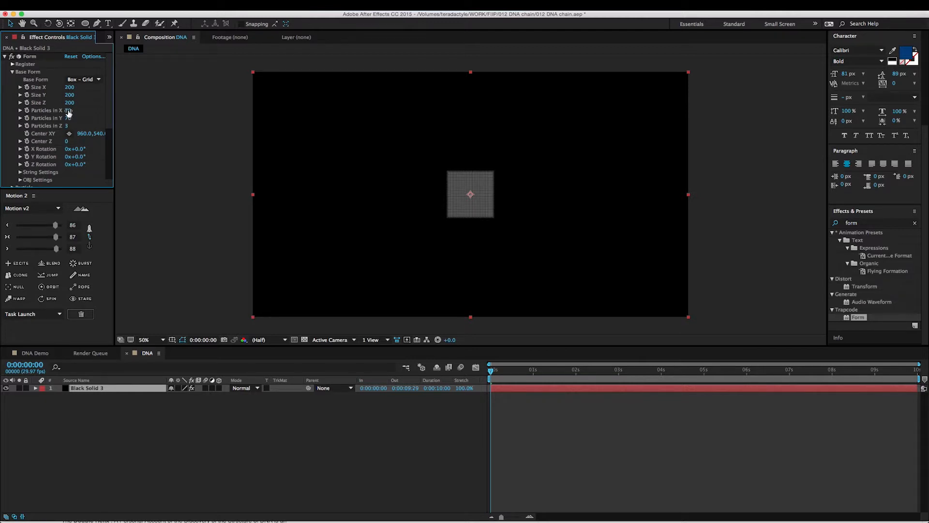
left_click(68, 110)
left_click(67, 125)
type("1")
key("Return")
left_click(69, 118)
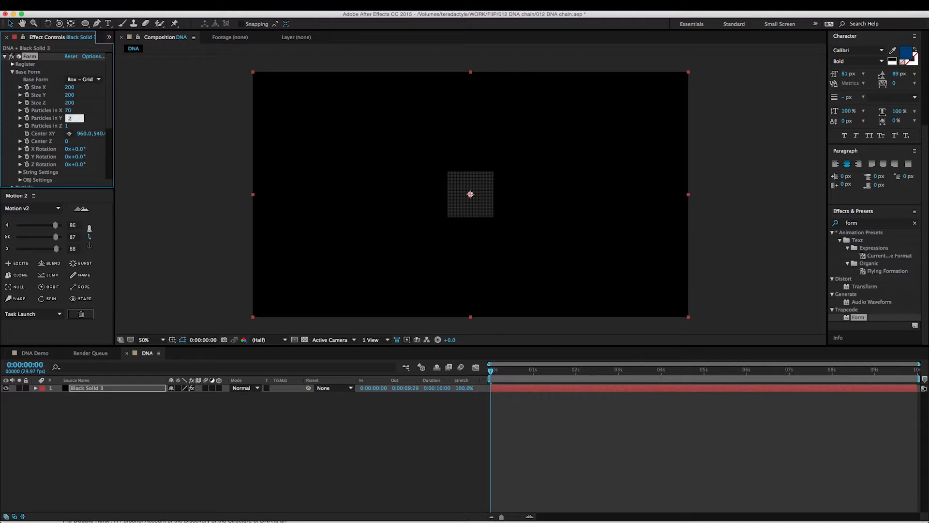
key("Return")
Set the Form particle size to 3.
left_click_drag(110, 121, 103, 165)
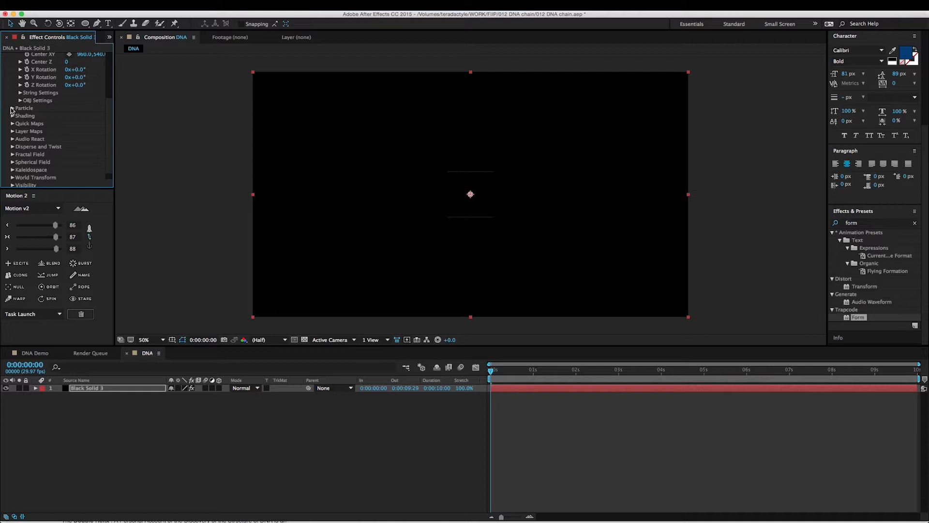
left_click(12, 108)
left_click(66, 129)
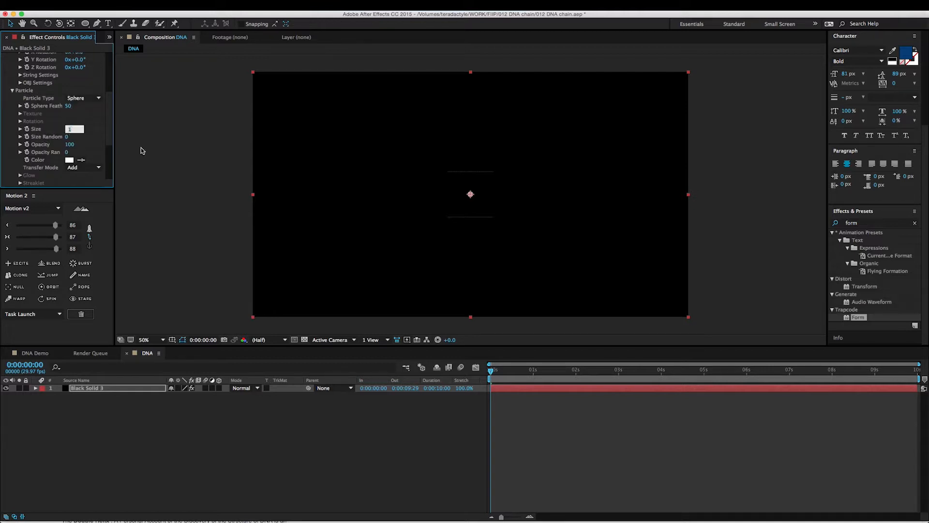
type("3")
key("Return")
Widen the base form to Size X 1870 and set Particles in X to 50.
scroll(93, 112, "up", 5)
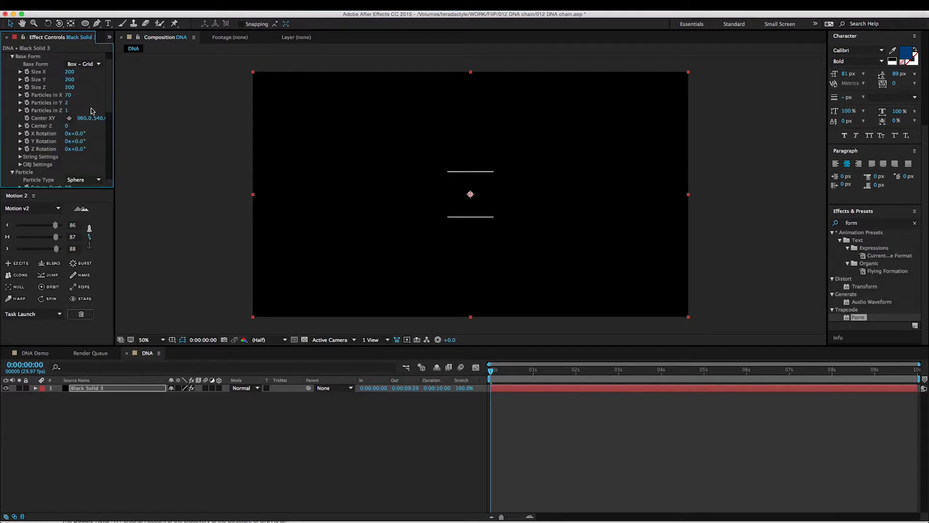
scroll(83, 97, "up", 2)
left_click_drag(66, 87, 149, 93)
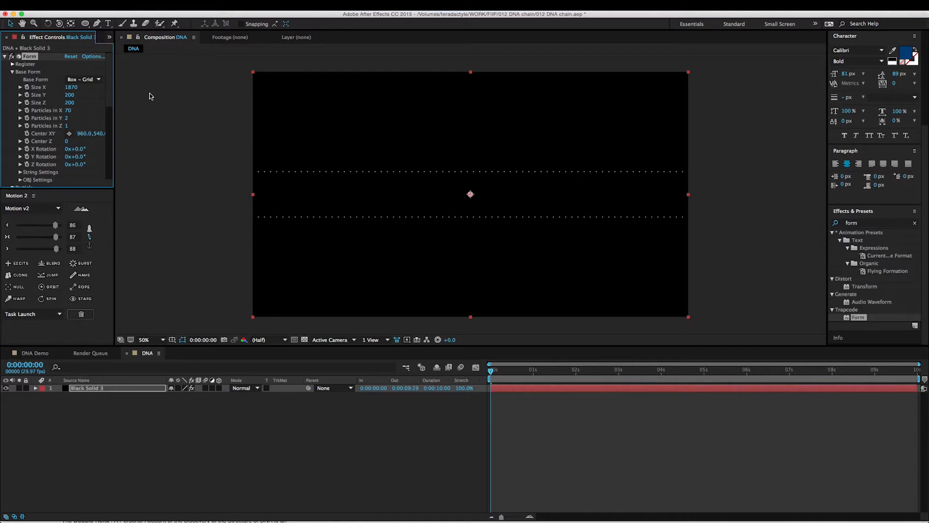
left_click(71, 112)
type("50")
key("Return")
Increase the base form's Particles in Y to 39 so the particles form vertical strands.
left_click_drag(67, 122, 82, 121)
scroll(86, 135, "down", 4)
scroll(86, 135, "up", 4)
scroll(86, 135, "down", 5)
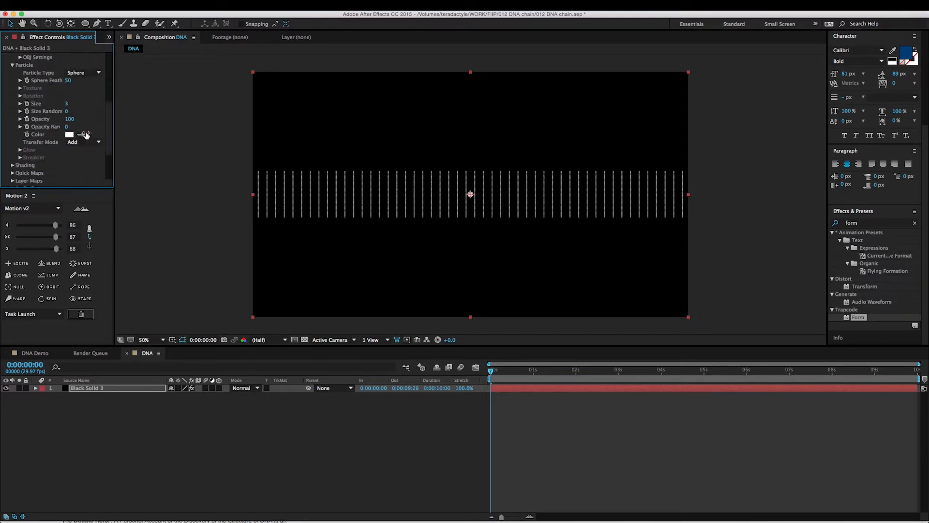
Close the Motion 2 panel and widen the effect settings area for more room.
left_click(33, 196)
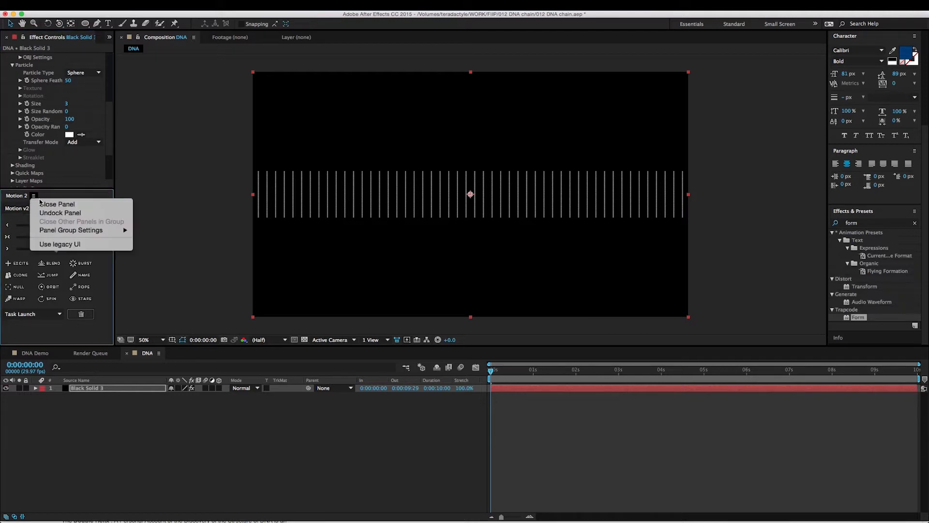
left_click(43, 204)
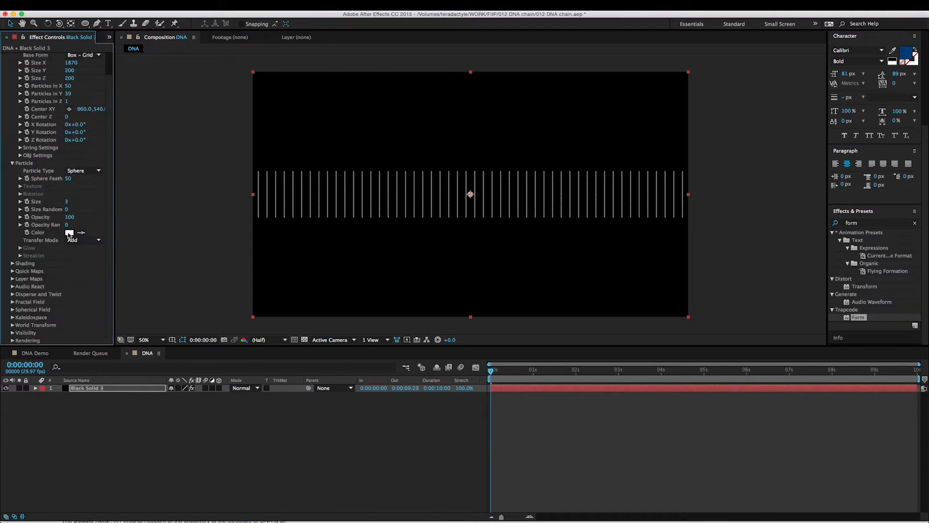
scroll(70, 232, "up", 2)
left_click_drag(114, 207, 255, 223)
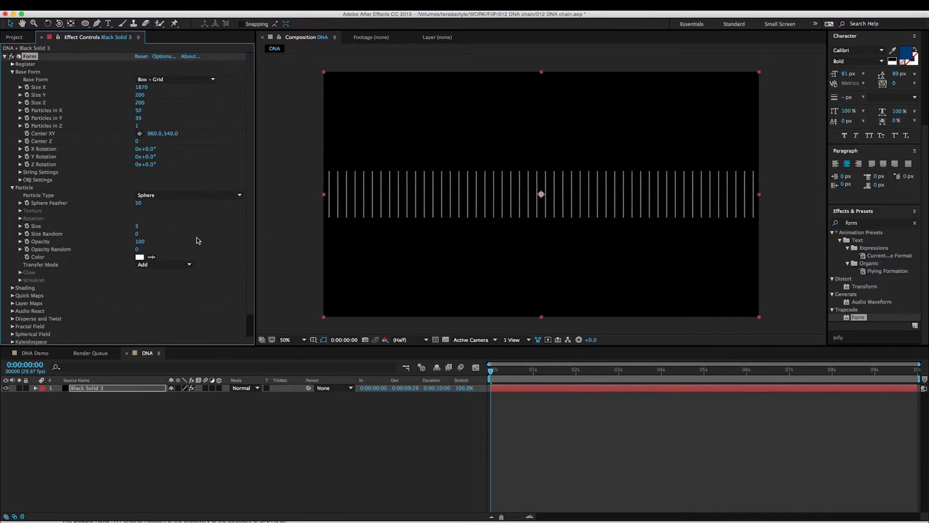
Set the Form effect's Twist to 6 under Disperse and Twist.
scroll(198, 240, "down", 2)
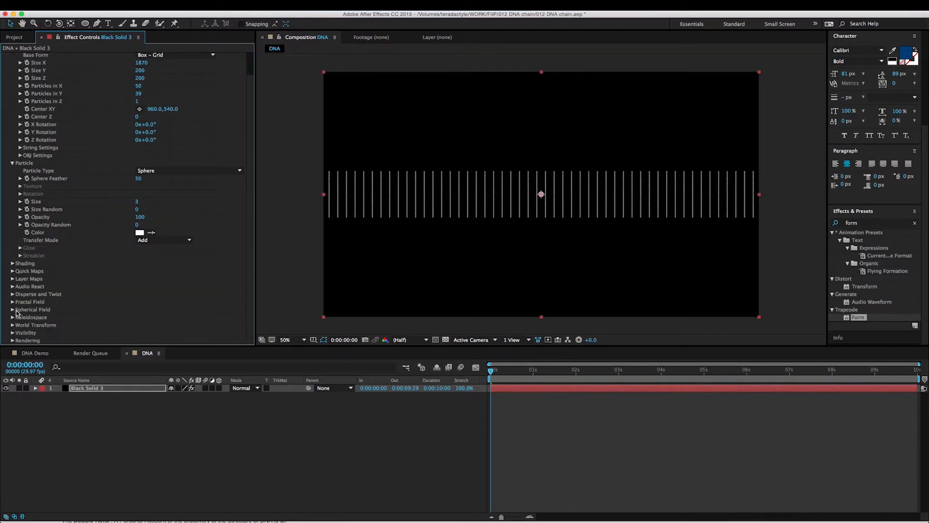
left_click(12, 294)
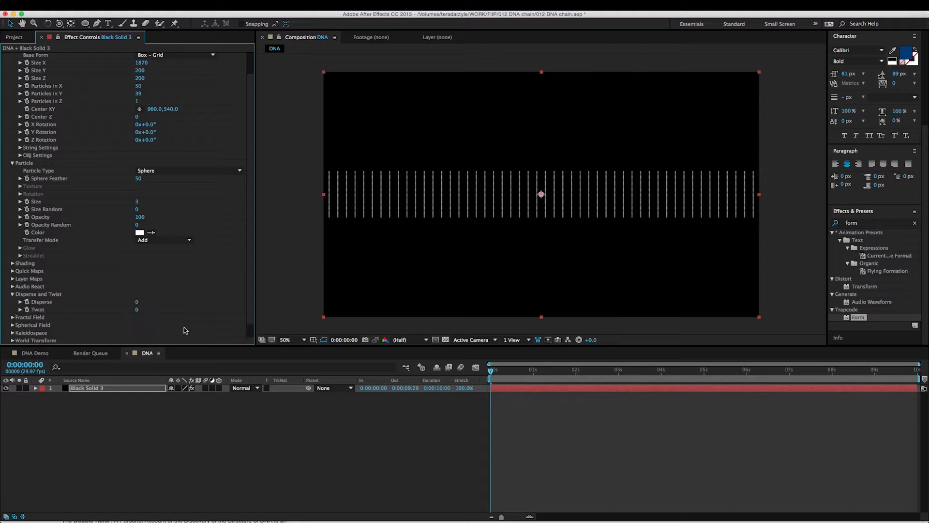
left_click(136, 310)
key("Return")
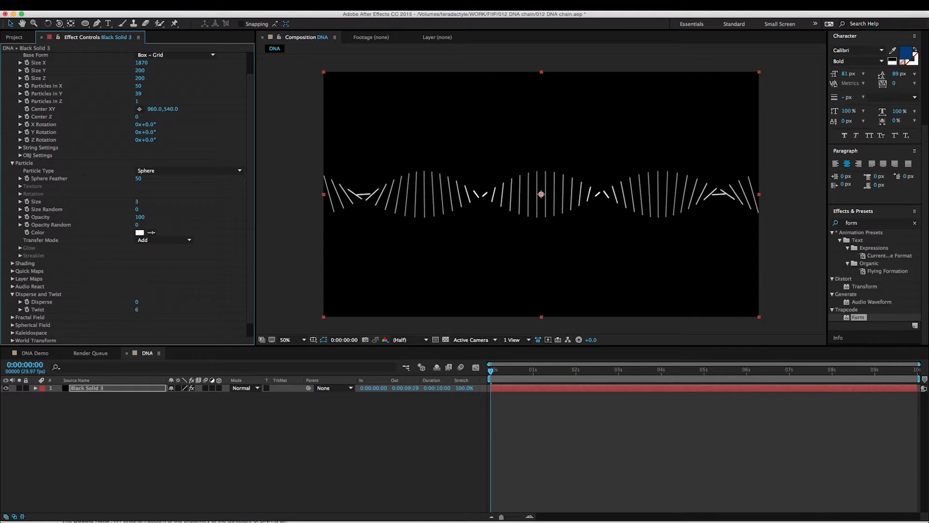
Rename the black solid layer as Double Helix Strands.
left_click(510, 493)
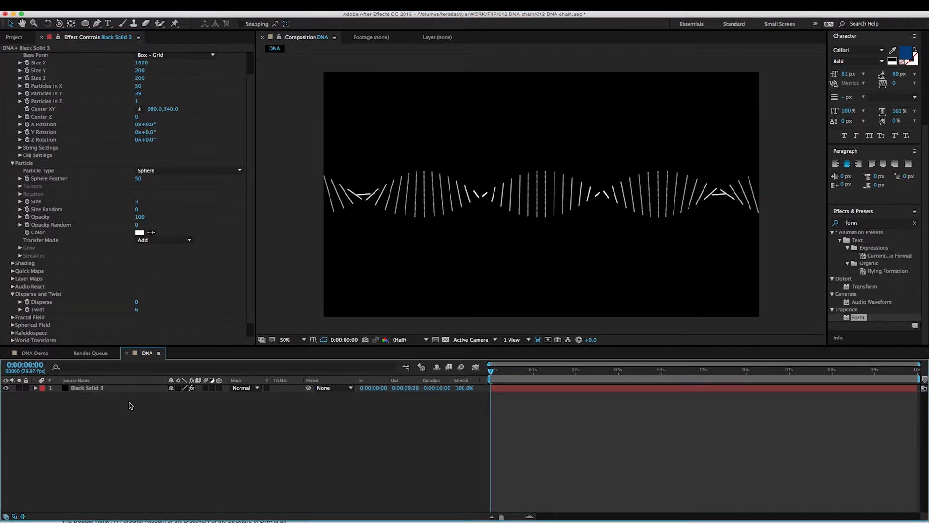
left_click(93, 388)
key("Return")
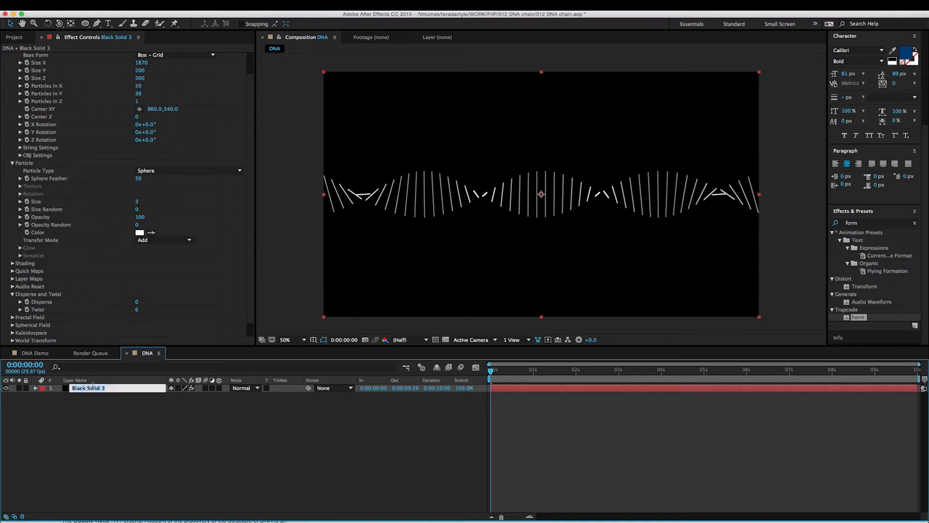
type("Double Helix Strands")
key("Return")
left_click(93, 456)
Duplicate the Double Helix Strands layer and rename the copy as Double Helix outside.
left_click(97, 388)
key("ctrl+d")
key("Return")
key("Right")
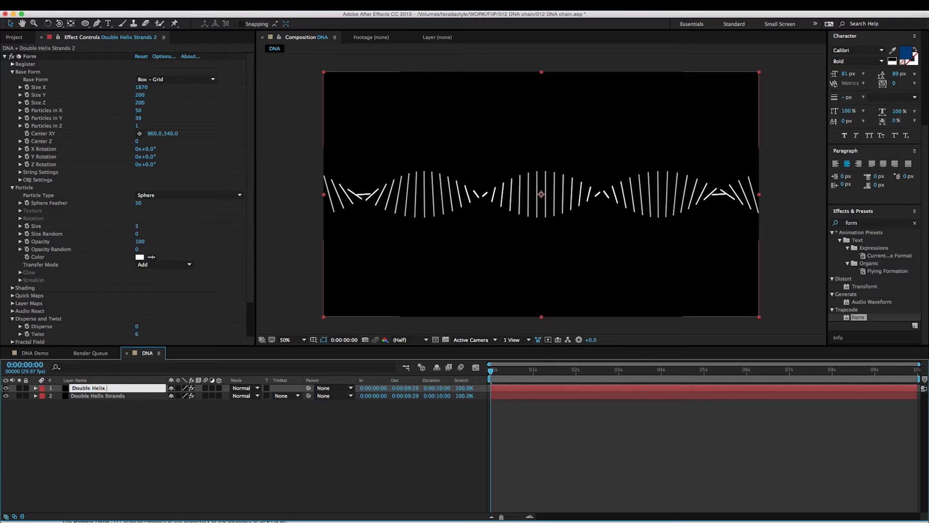
type("outside")
key("Return")
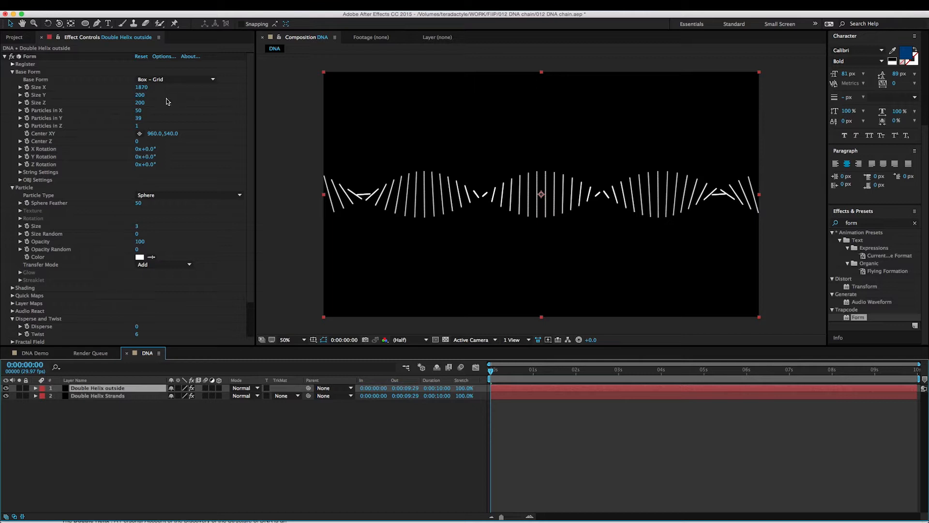
Try setting the outside layer's Particles in X to 2, checking it with the Double Helix Strands layer temporarily hidden.
left_click(139, 112)
type("2")
key("Return")
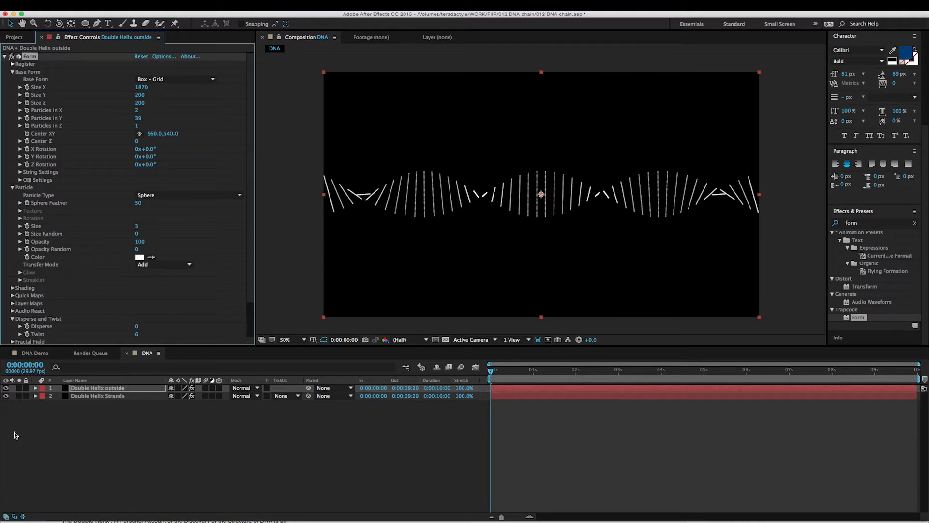
left_click(6, 396)
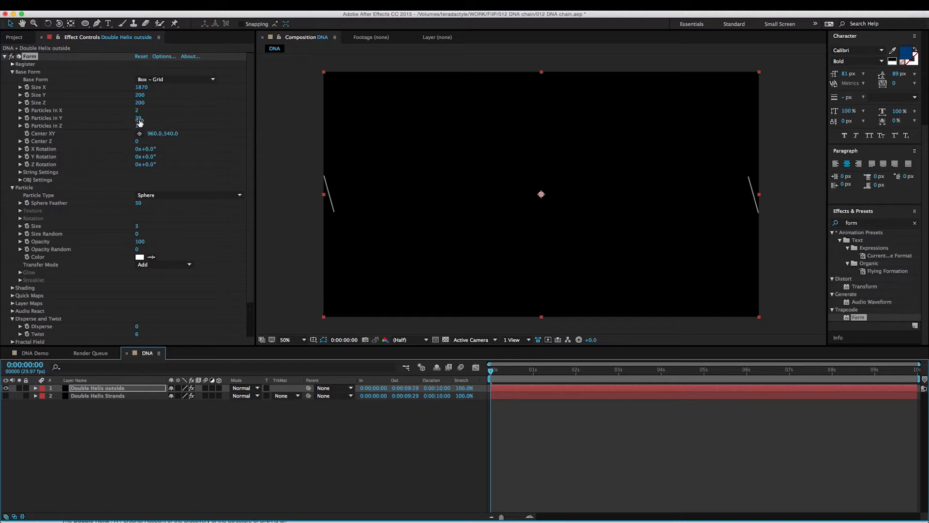
left_click(6, 396)
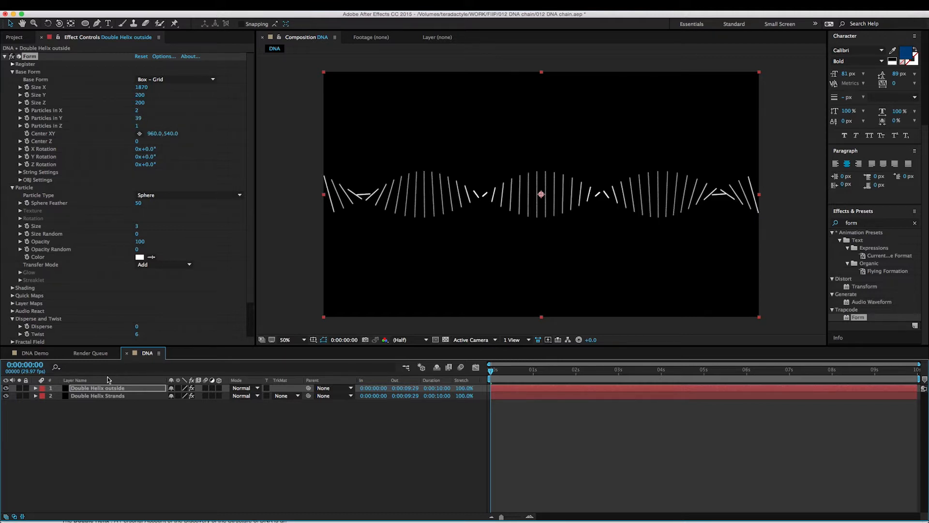
Set the Double Helix outside layer's Particles in Y to 2 and hide the Double Helix Strands layer.
left_click(139, 118)
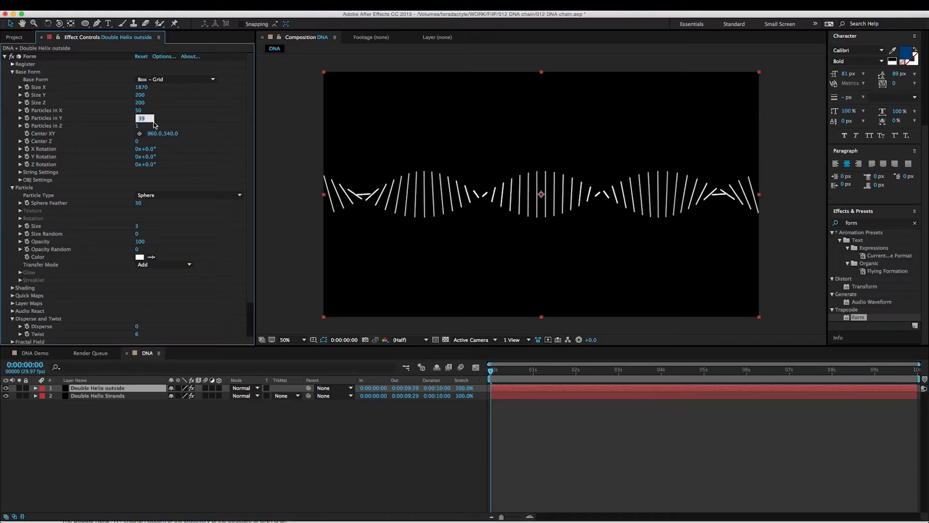
type("2")
key("Return")
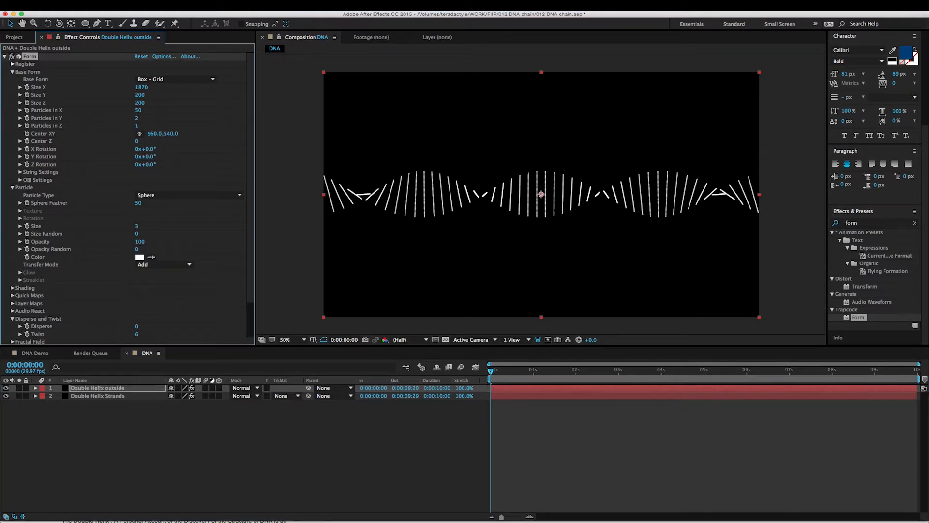
left_click(6, 396)
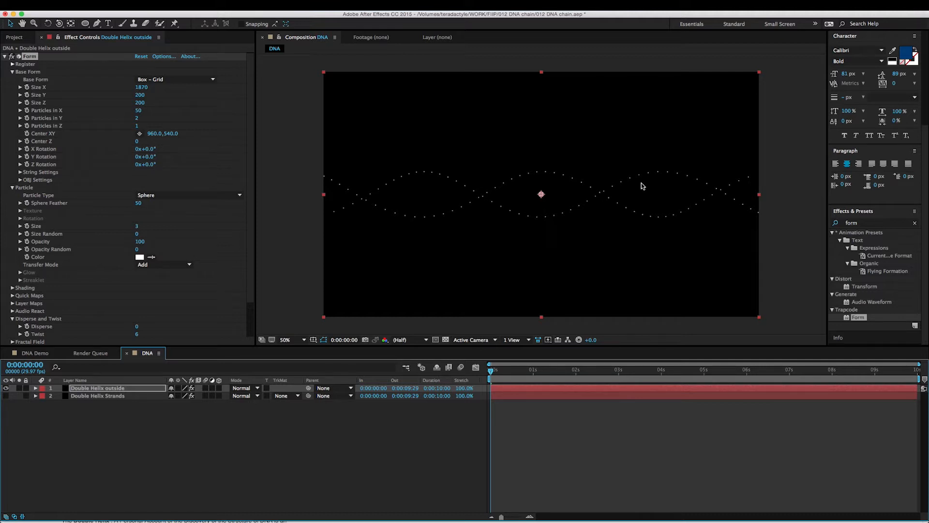
Increase the outside layer's Particles in X to 405 and show the Double Helix Strands layer again.
left_click(138, 110)
left_click_drag(143, 113, 313, 138)
left_click_drag(139, 113, 154, 115)
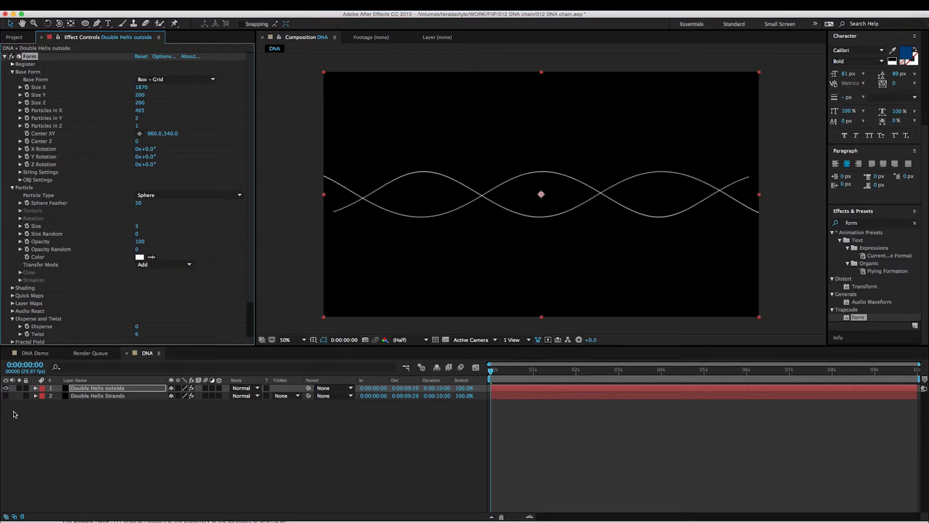
left_click(5, 395)
left_click(102, 449)
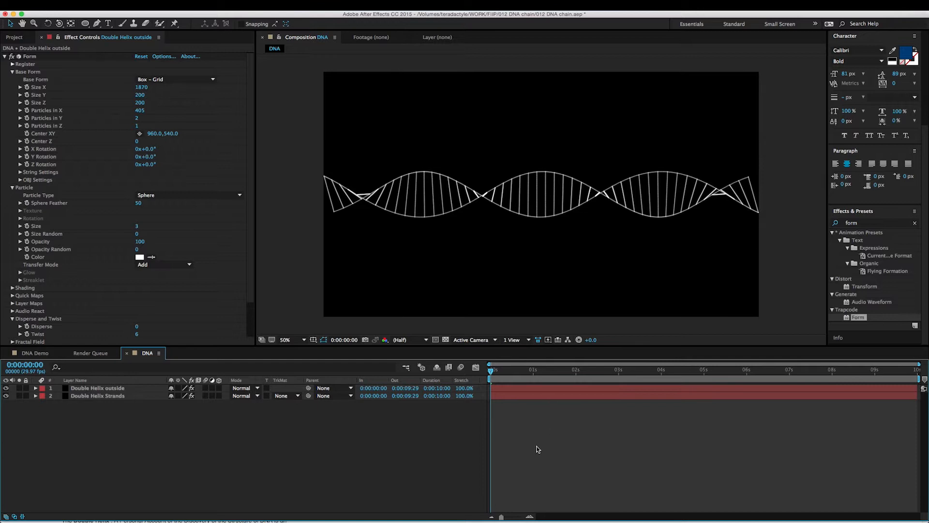
Add a new camera layer to the DNA composition with its default settings.
right_click(515, 429)
mouse_move(542, 435)
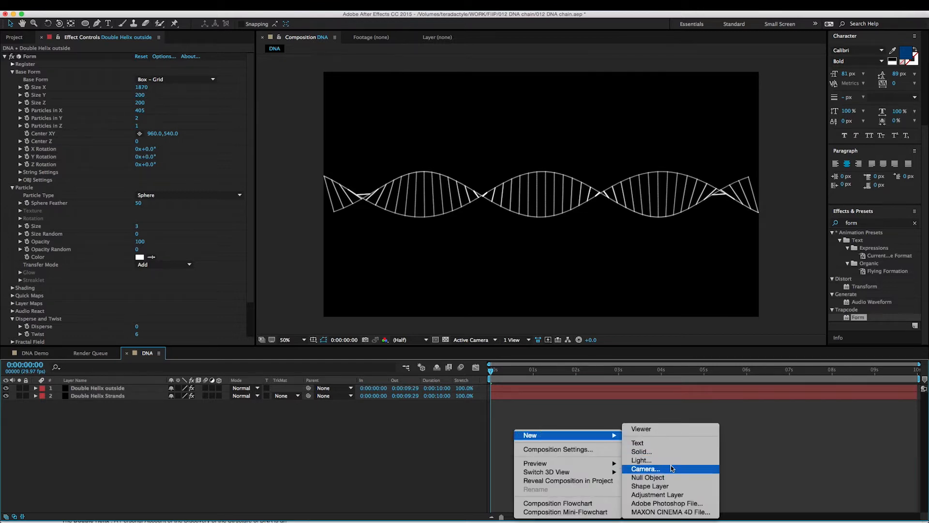
left_click(645, 469)
left_click(815, 487)
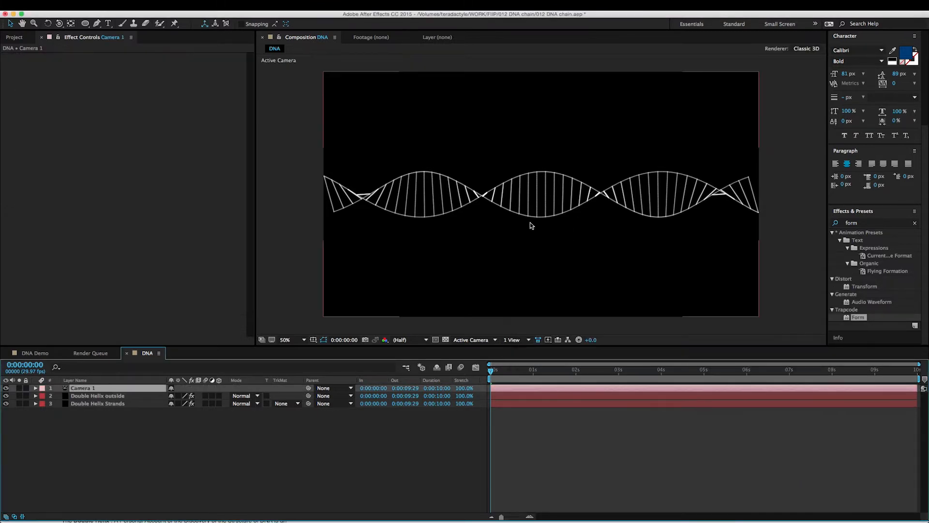
Orbit the camera around the double helix with the Orbit Camera tool to an oblique angle from slightly above.
key("c")
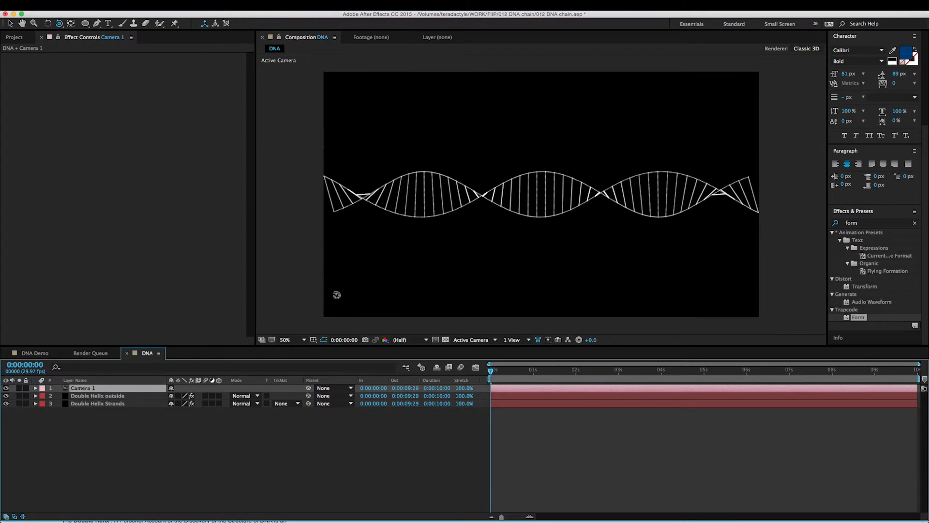
left_click(97, 95)
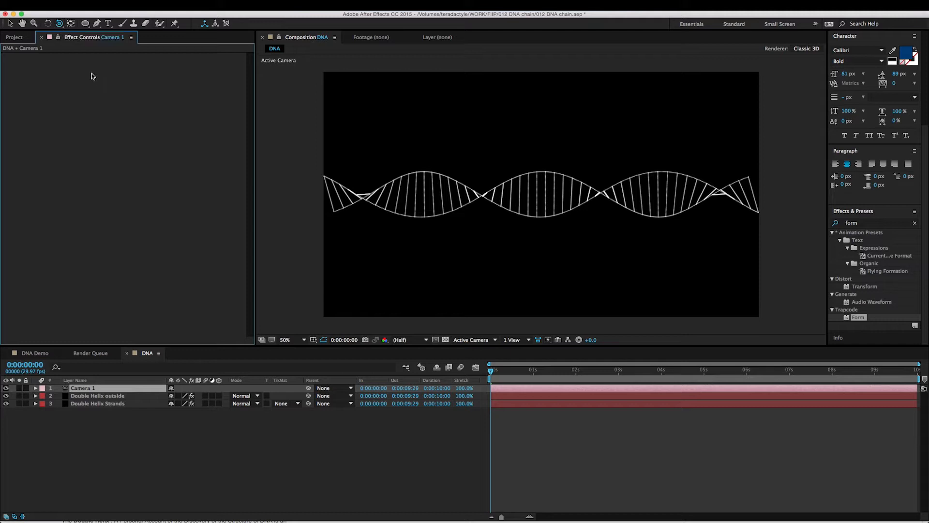
left_click(61, 26)
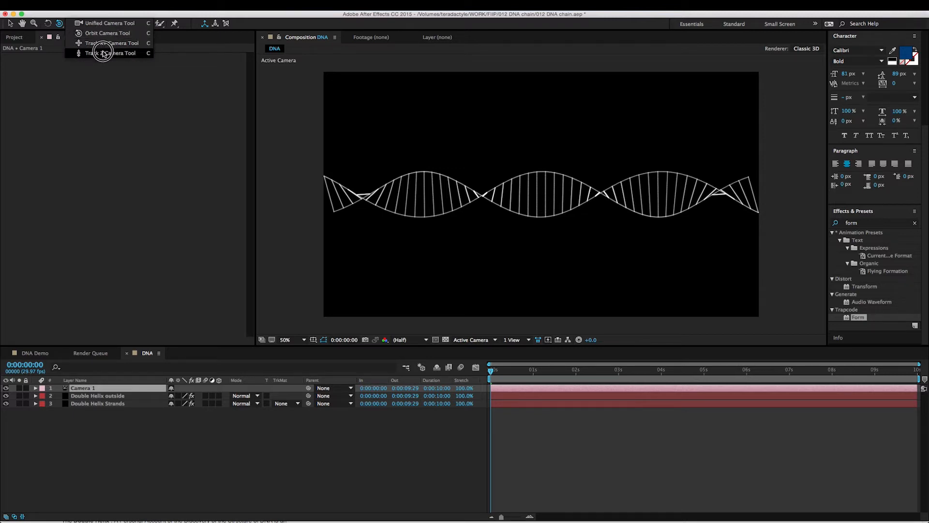
left_click(102, 54)
left_click(59, 23)
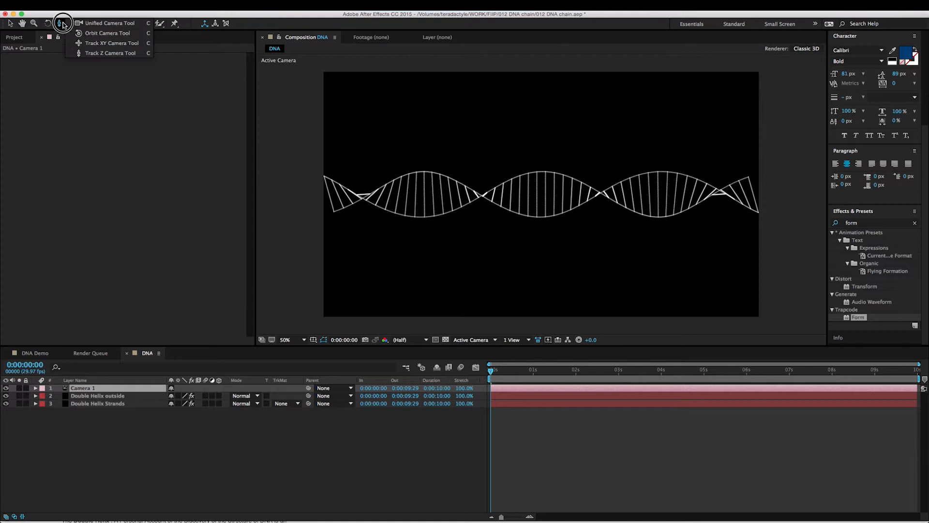
left_click(82, 33)
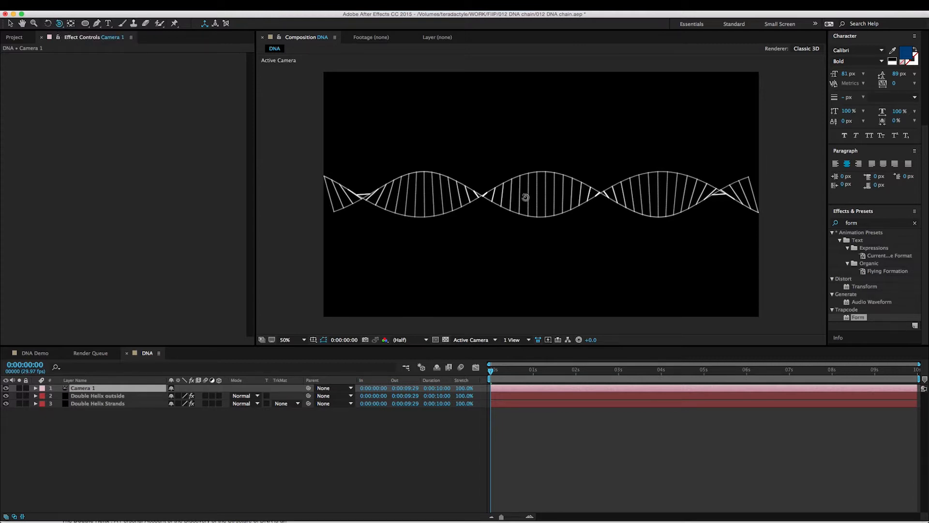
left_click_drag(526, 197, 591, 203)
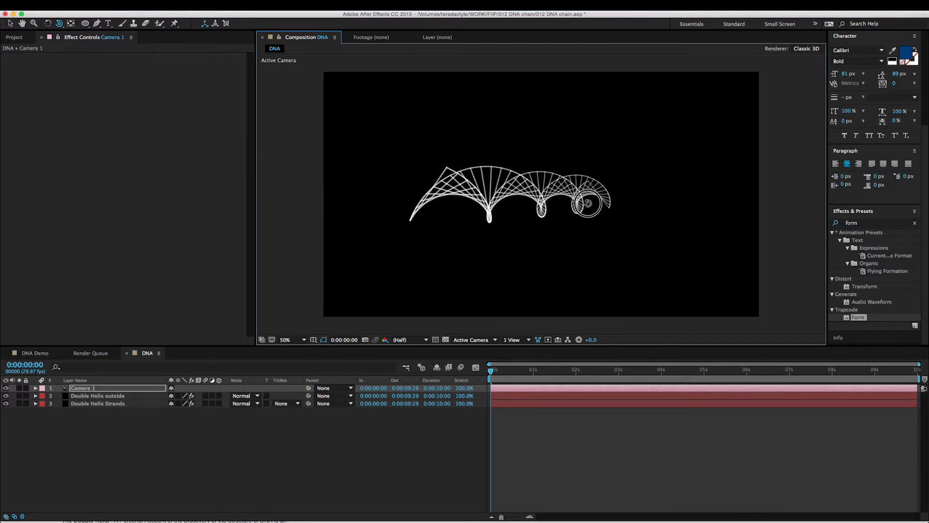
left_click_drag(542, 169, 543, 182)
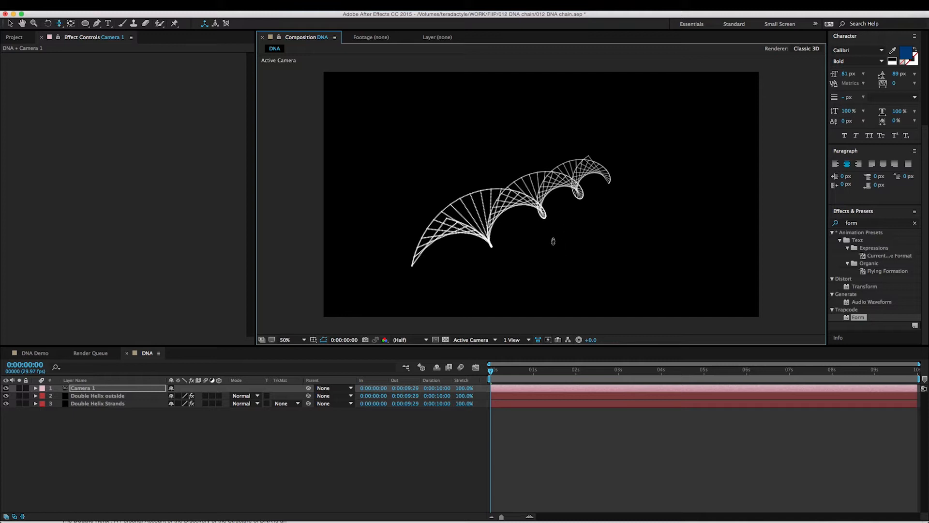
Move the camera closer and reframe it so the helix fills the frame and recedes toward the upper right.
left_click_drag(553, 241, 551, 222)
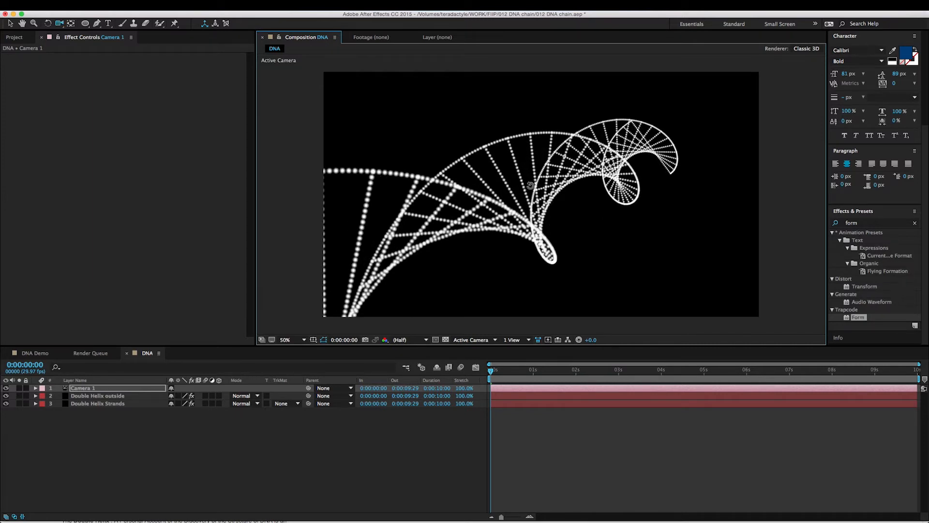
key("c")
left_click_drag(520, 170, 645, 168)
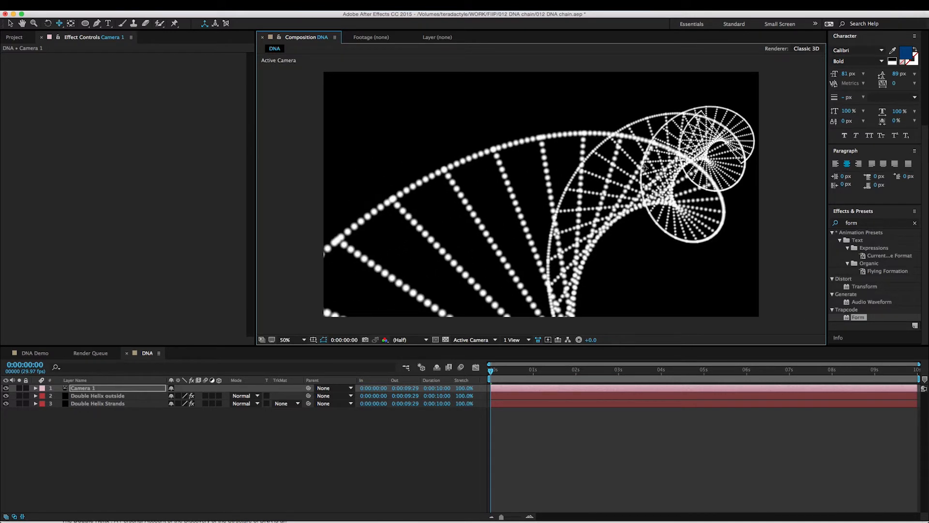
left_click_drag(670, 225, 660, 227)
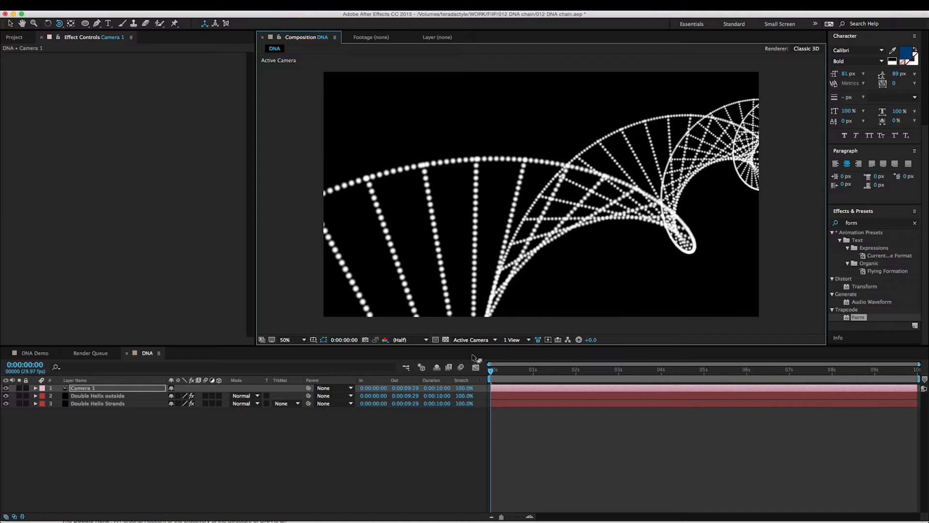
Set the particle Size to 2 on the Double Helix outside layer.
left_click_drag(502, 372, 463, 374)
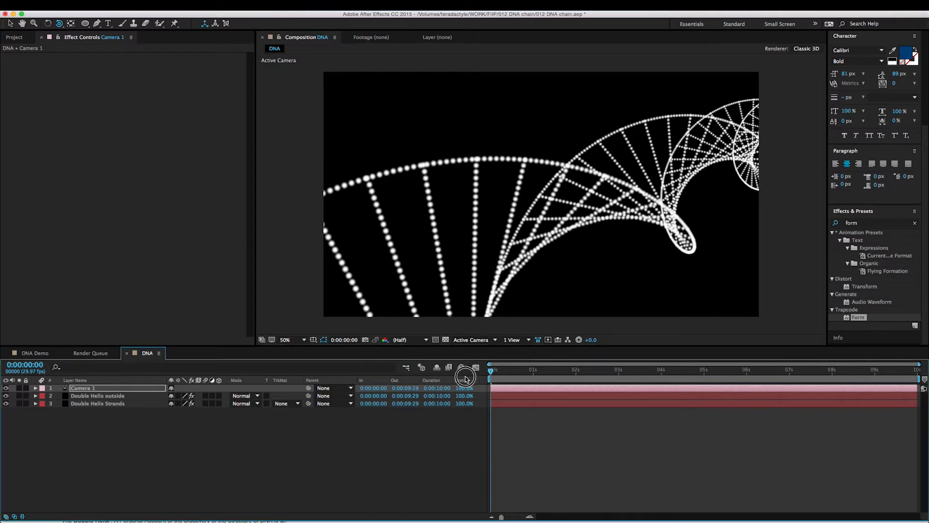
left_click(107, 397)
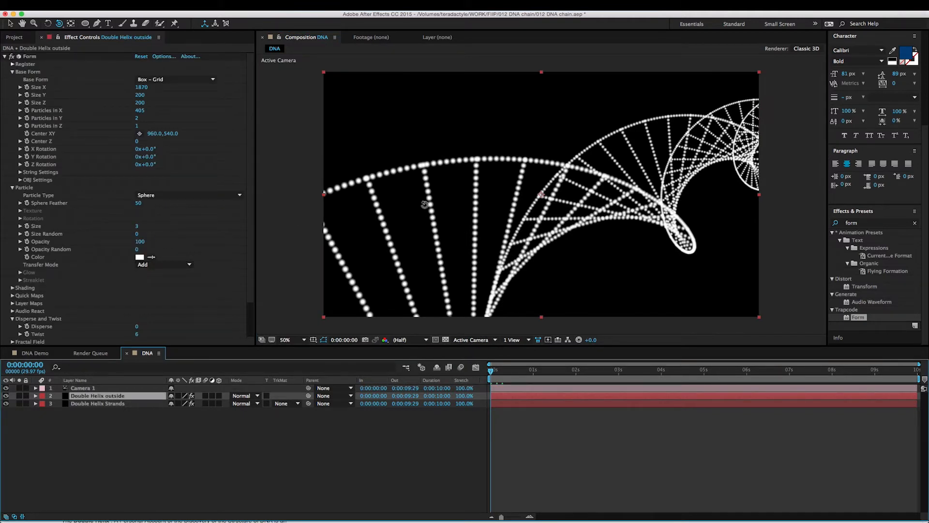
left_click(138, 226)
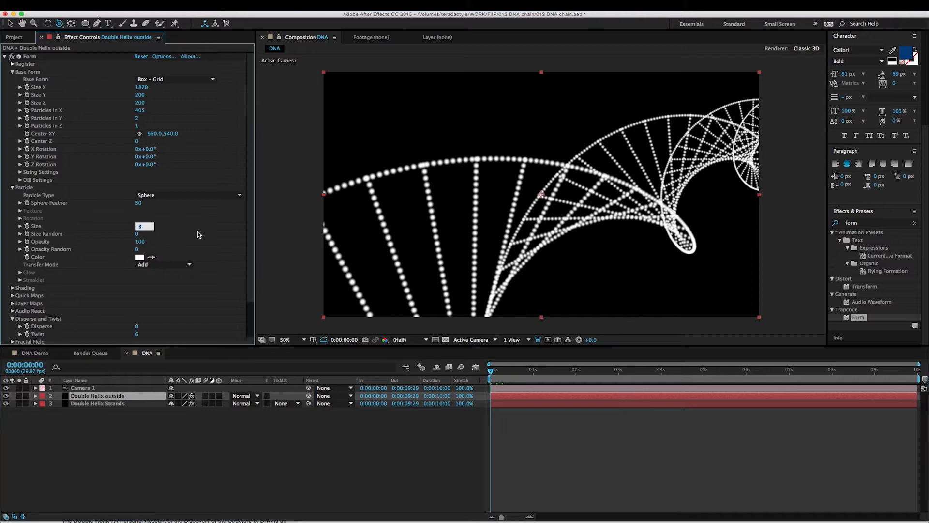
type("2")
key("Return")
Set the particle Size to 2 on the Double Helix Strands layer and increase its Size Random.
left_click(132, 403)
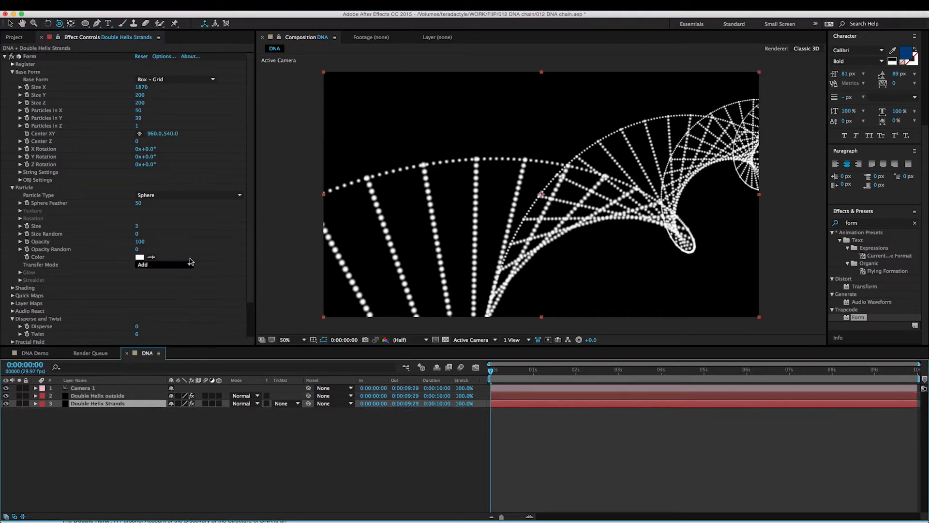
scroll(186, 265, "down", 3)
left_click(137, 187)
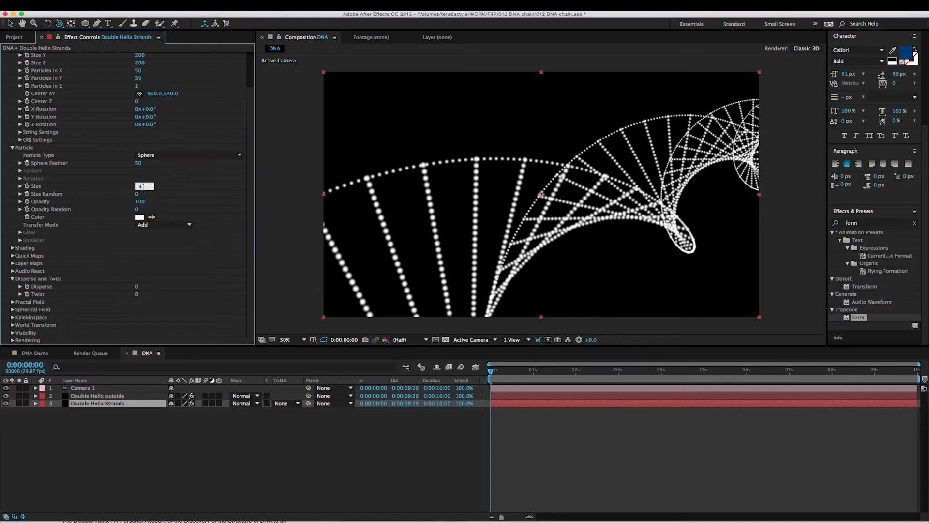
key("Return")
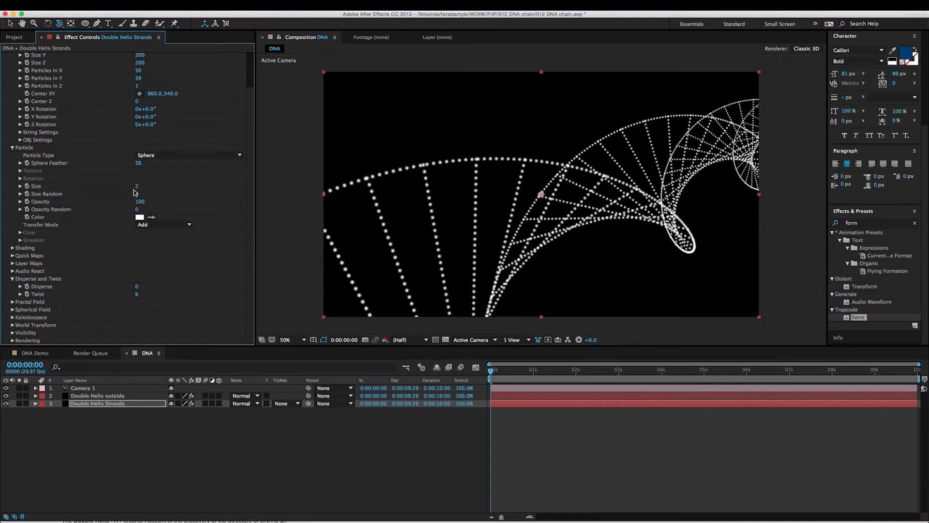
left_click_drag(137, 195, 155, 210)
Set the Double Helix outside layer's Size Random to 39, Opacity Random to 42 and Particles in X to 710.
key("ctrl+Up")
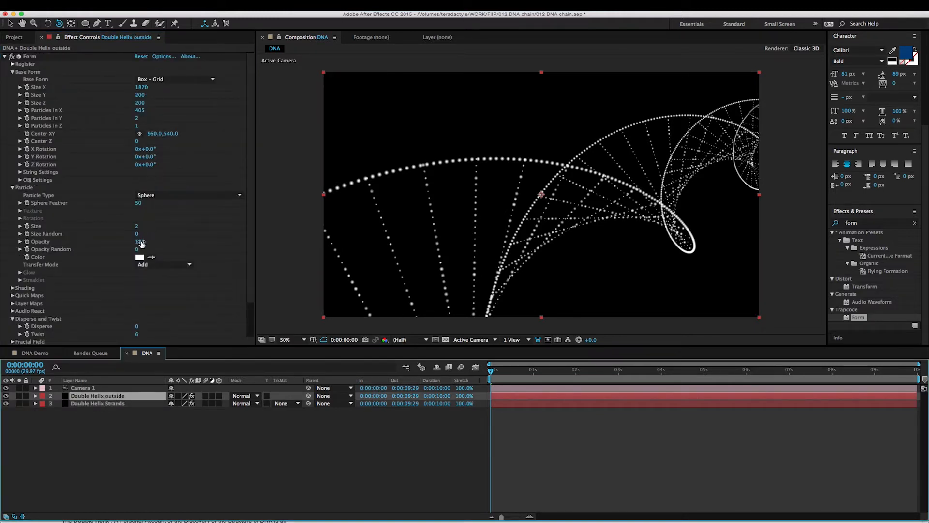
left_click_drag(138, 237, 158, 250)
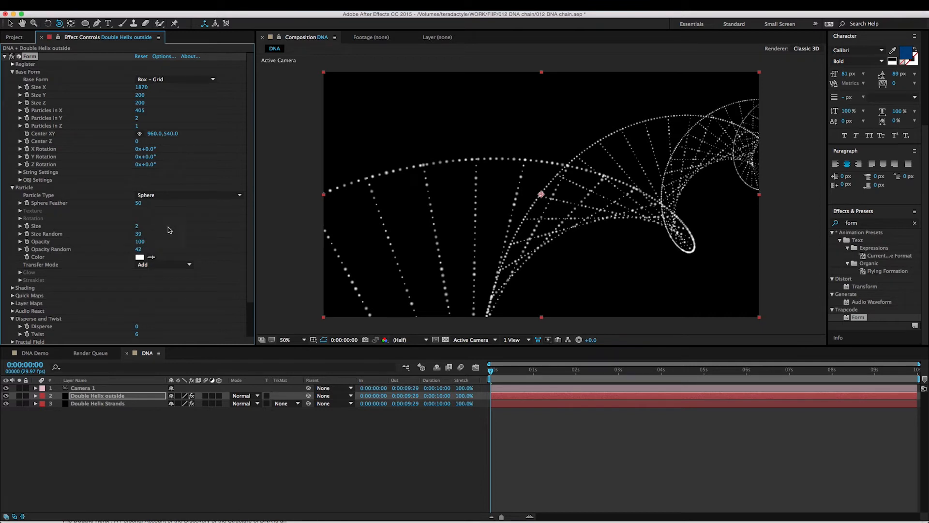
left_click_drag(138, 115, 257, 132)
left_click_drag(136, 103, 183, 137)
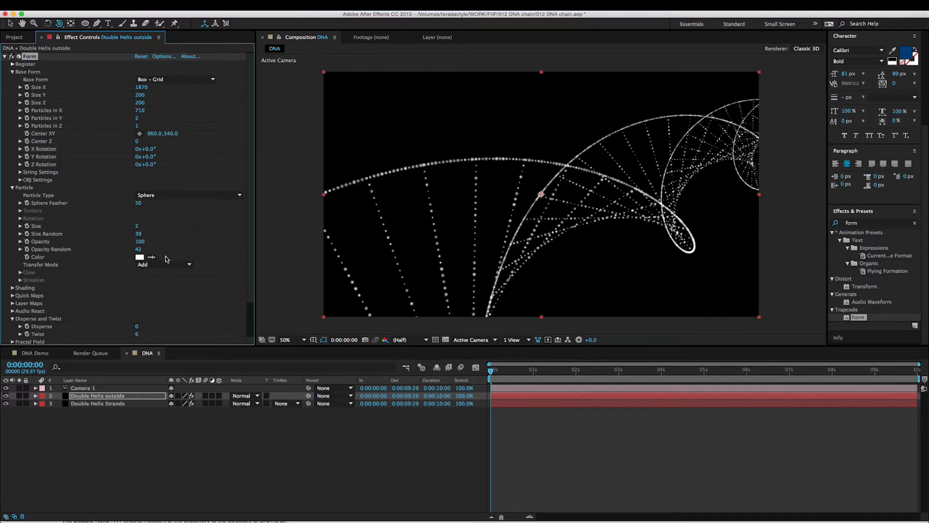
Expand the World Transform settings of the Form effect on the Double Helix outside layer.
scroll(167, 259, "down", 3)
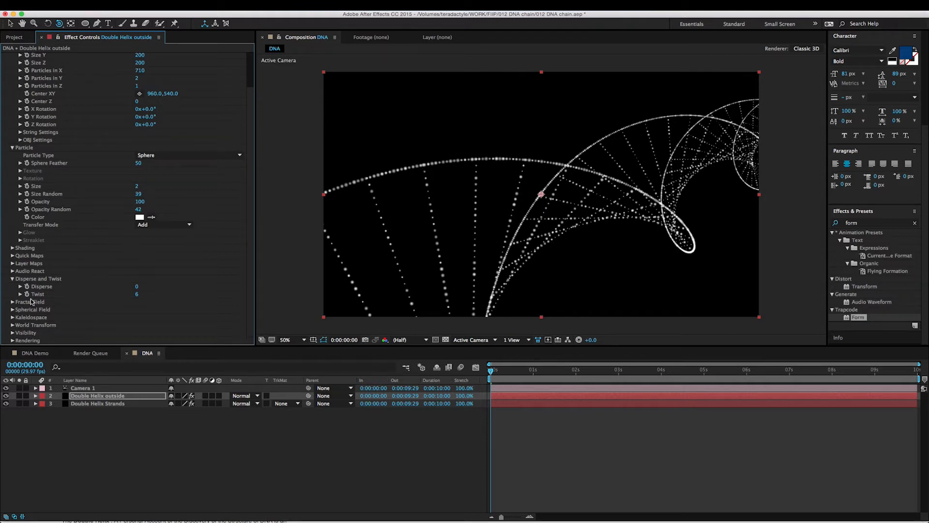
left_click(13, 325)
scroll(143, 268, "down", 3)
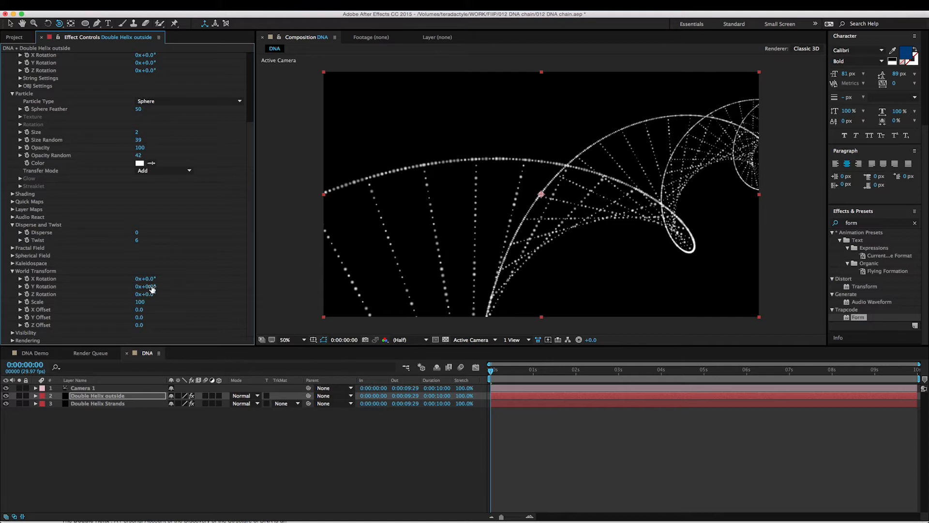
Try rotating the outside helix with World Transform's Y Rotation and a 52° X Rotation, undoing each test.
left_click_drag(152, 289, 183, 290)
key("super+z")
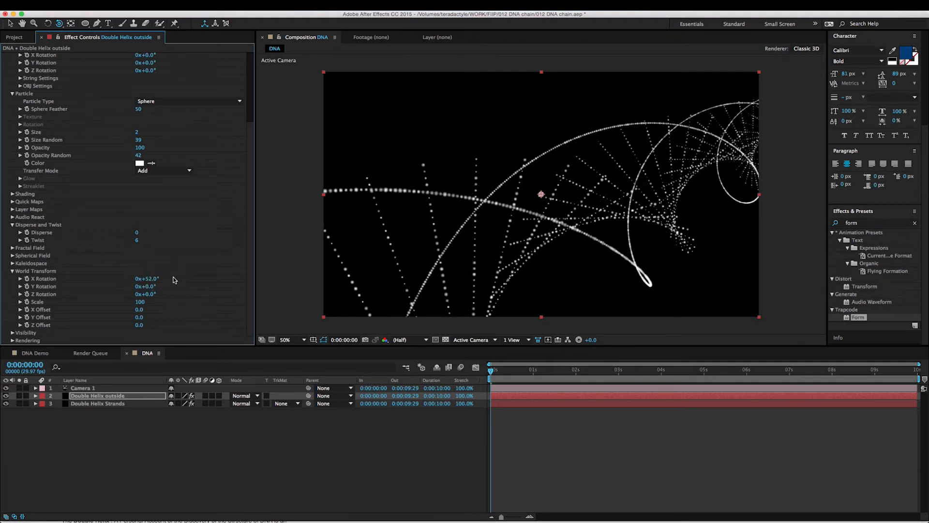
key("super+z")
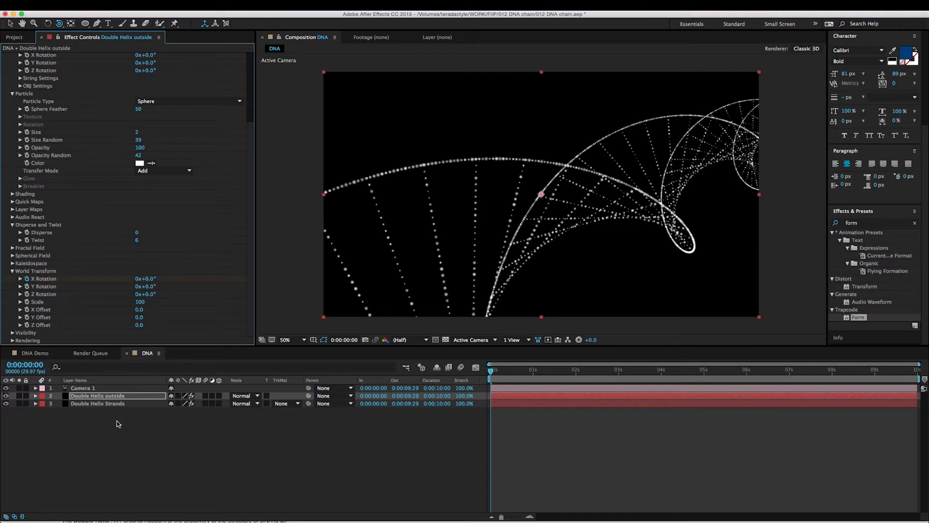
Keyframe the Double Helix outside layer's World Transform X Rotation to 180° at the last frame and preview the spin.
left_click(112, 403)
left_click(107, 396)
key("u")
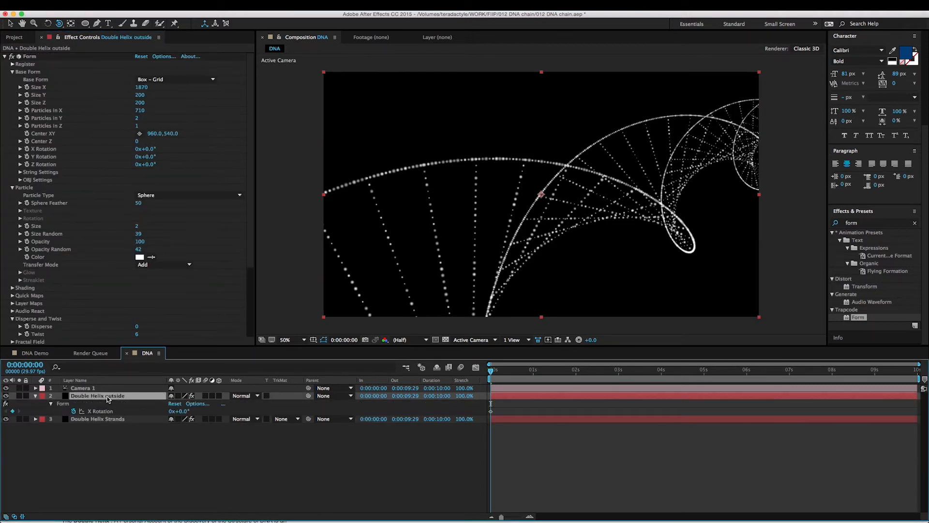
key("End")
left_click(180, 412)
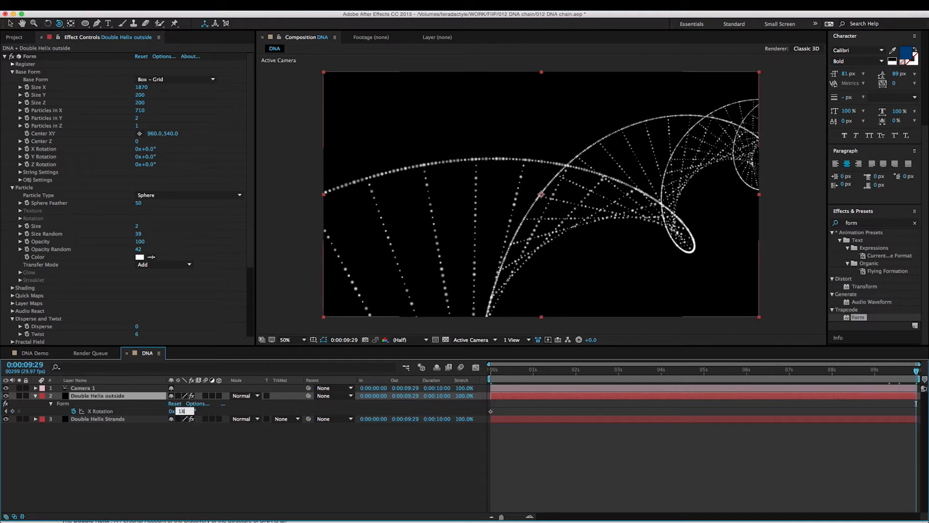
key("Return")
key("Home")
key("space")
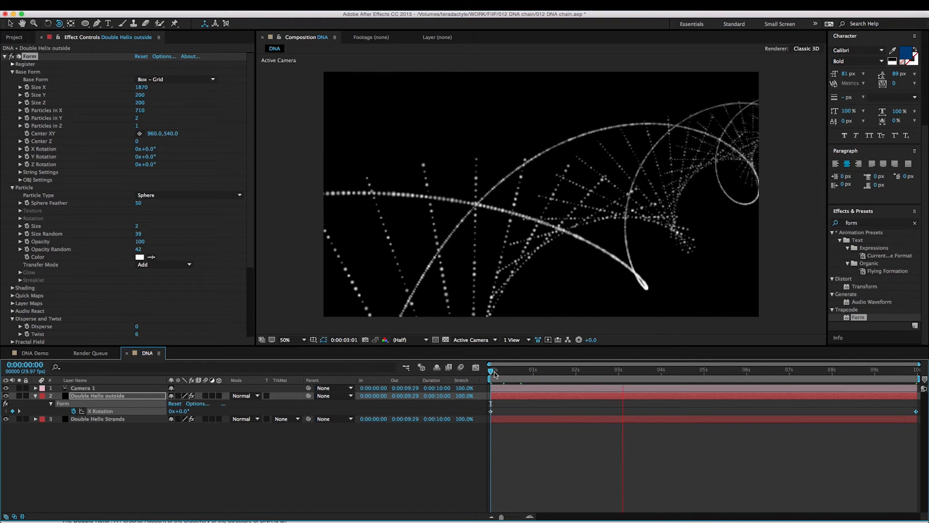
key("space")
Keyframe the Double Helix Strands layer's World Transform X Rotation from 0° at the first frame to 180° at the last, and preview it.
left_click(114, 420)
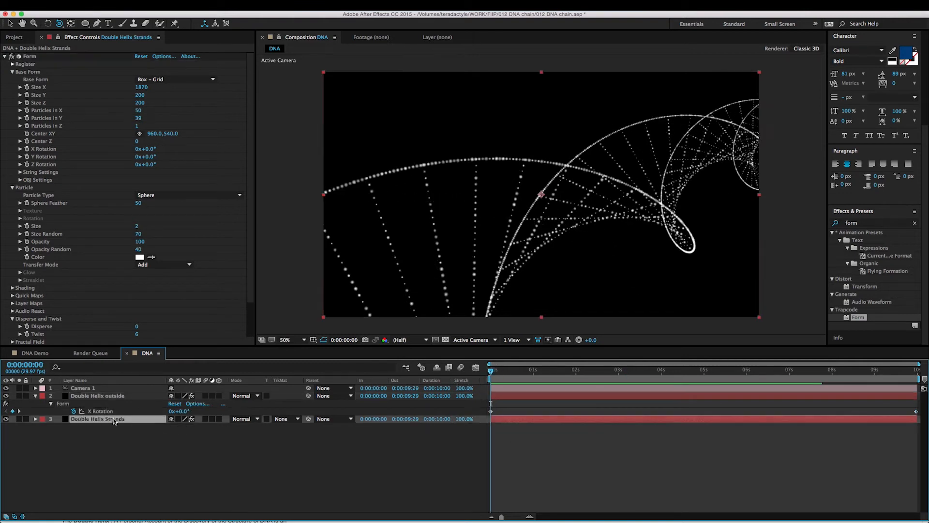
scroll(34, 232, "down", 3)
left_click(12, 324)
scroll(163, 332, "down", 3)
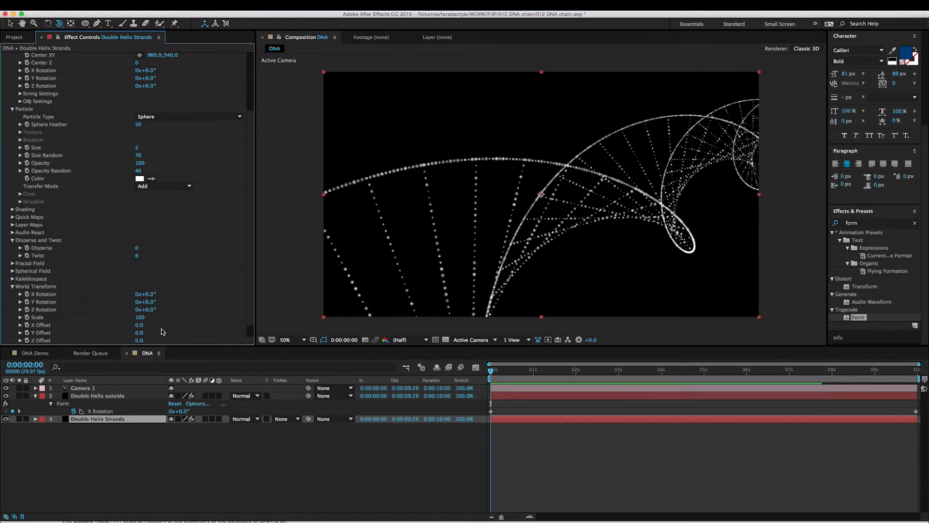
left_click(27, 294)
key("End")
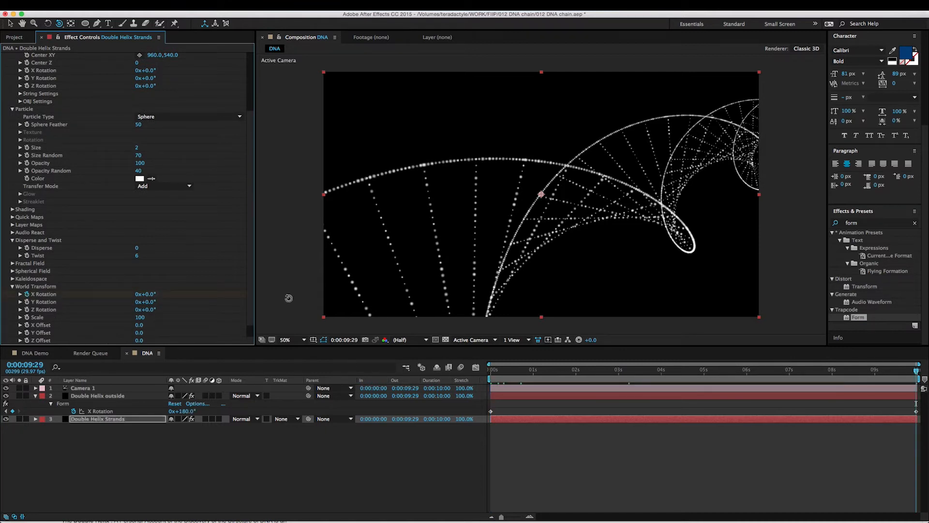
left_click(154, 294)
key("Return")
key("Home")
key("space")
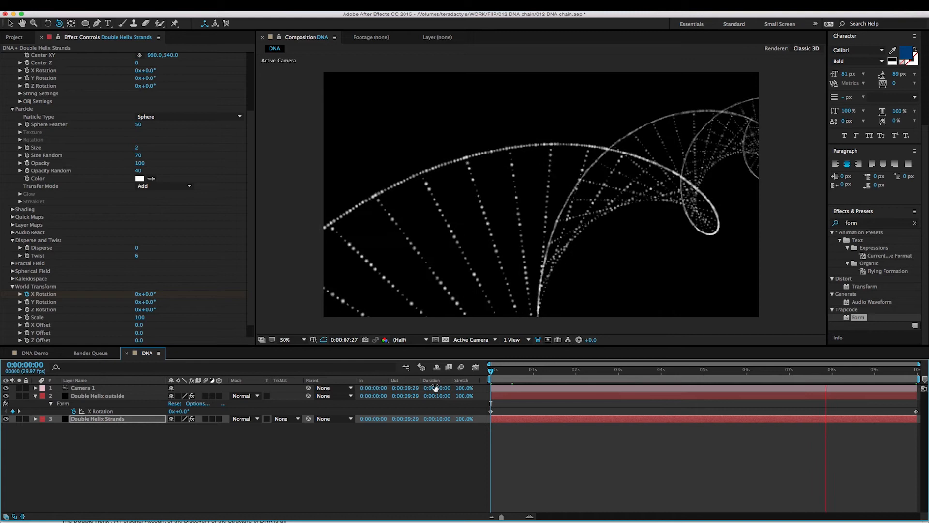
left_click(550, 372)
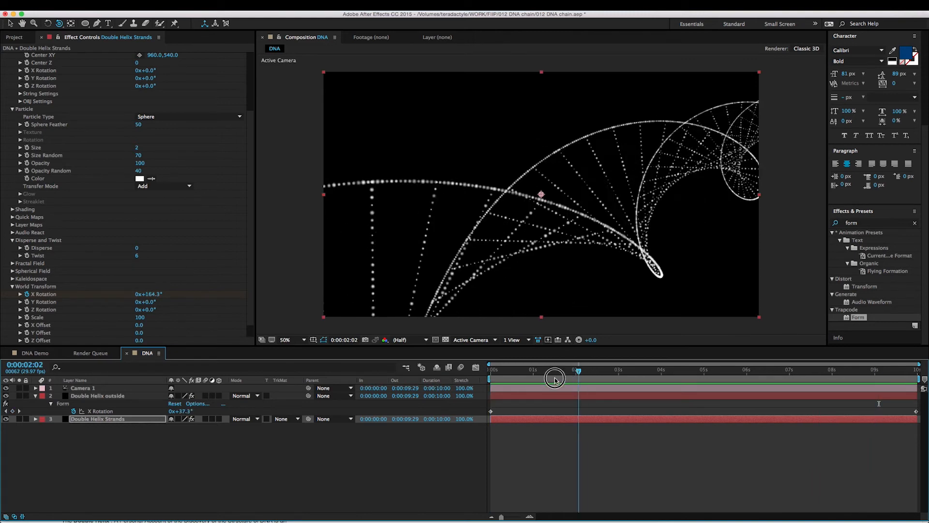
Reveal Camera 1's camera options, raise its Aperture to 332.3 pixels and turn on Depth of Field.
left_click(96, 386)
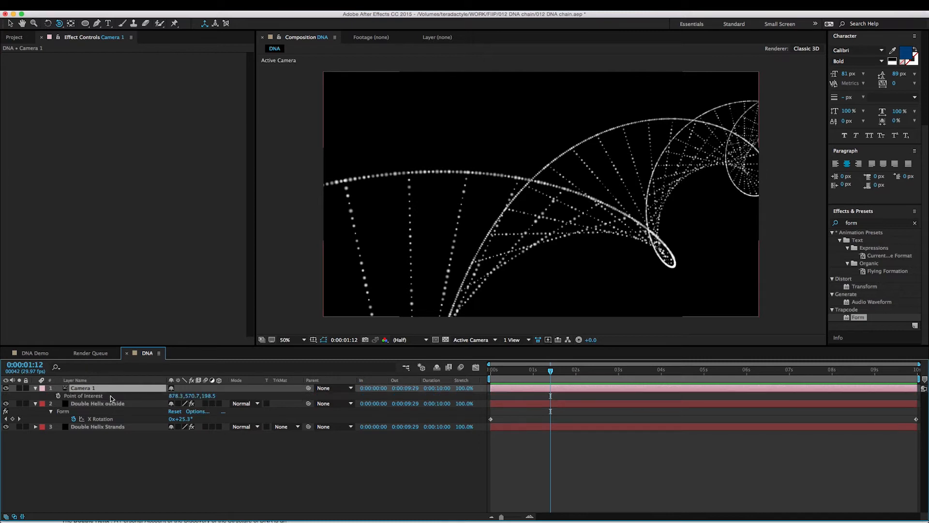
key("a")
key("a")
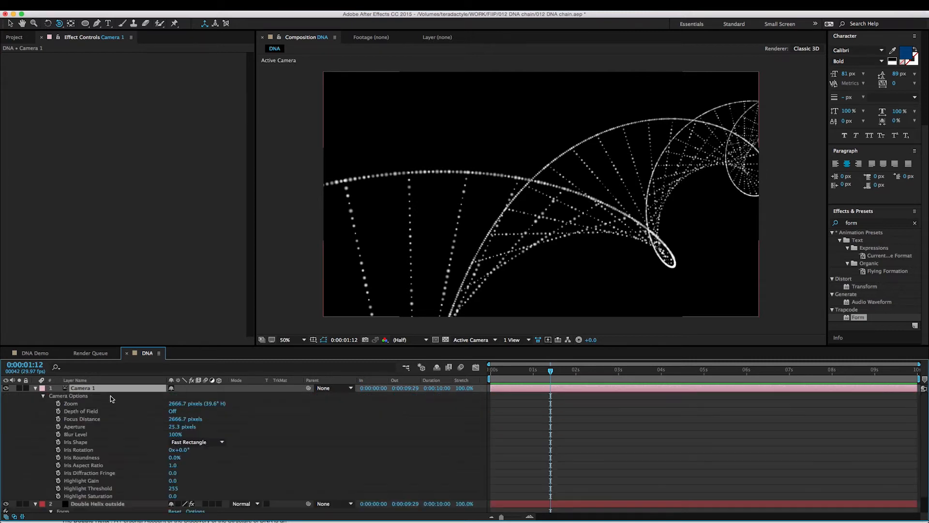
left_click_drag(174, 429, 319, 436)
left_click(173, 411)
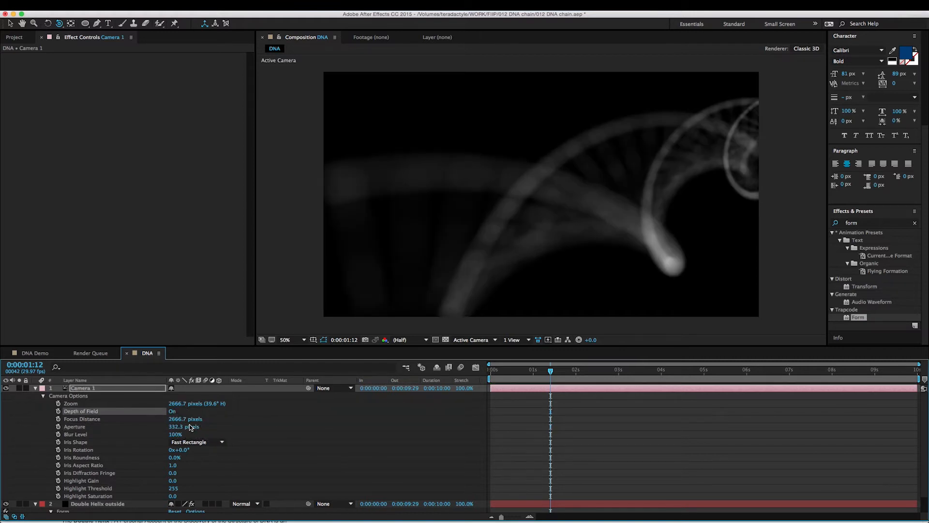
Set Camera 1's Focus Distance to 516.7 pixels and its Aperture to 93.3 pixels to focus on the near helix.
left_click_drag(180, 429, 175, 428)
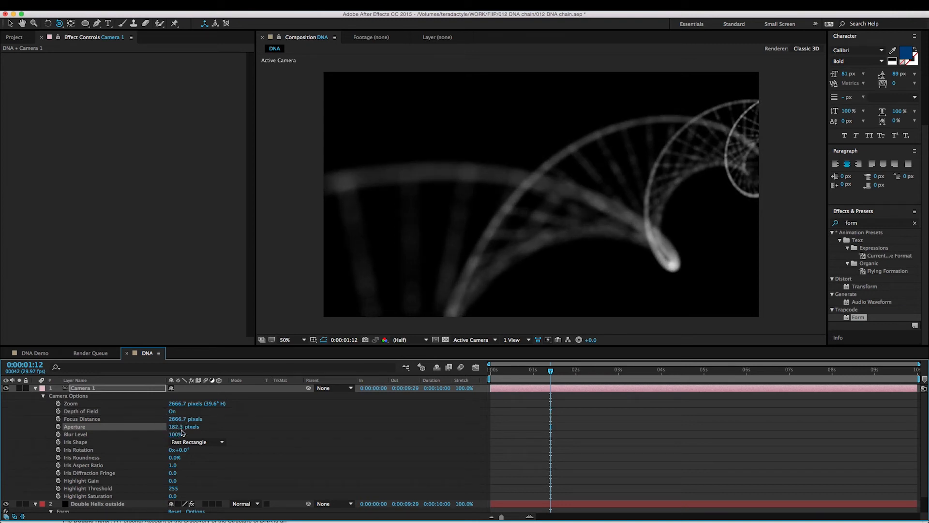
left_click_drag(181, 422, 87, 425)
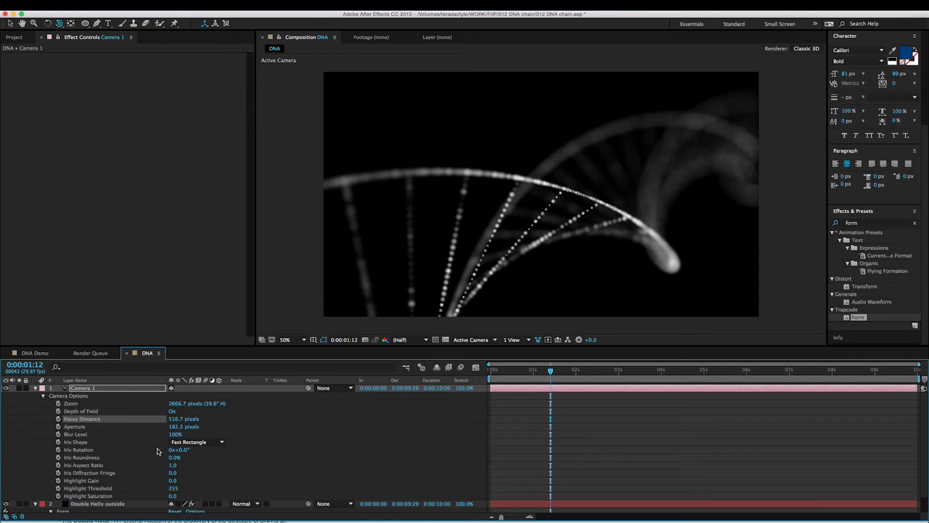
left_click_drag(172, 426, 192, 439)
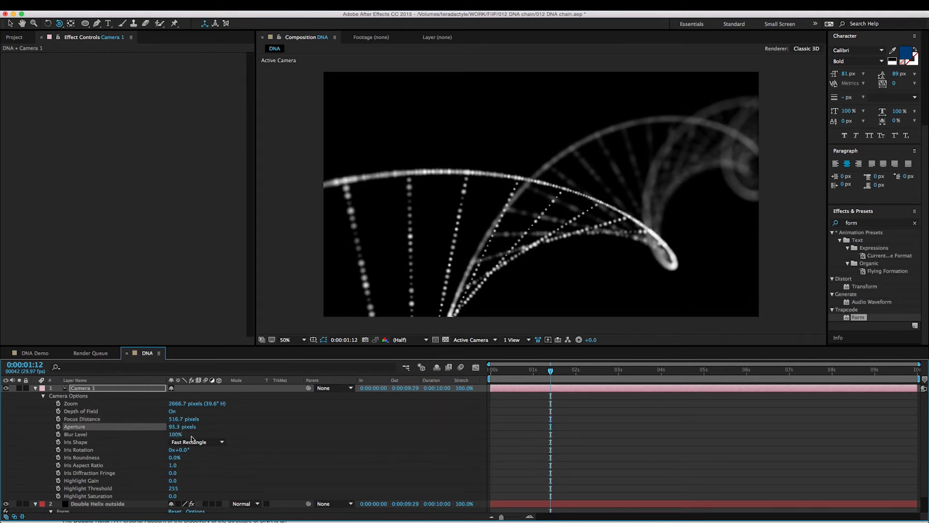
Preview the rotating helix with depth of field and return to the first frame.
left_click(555, 408)
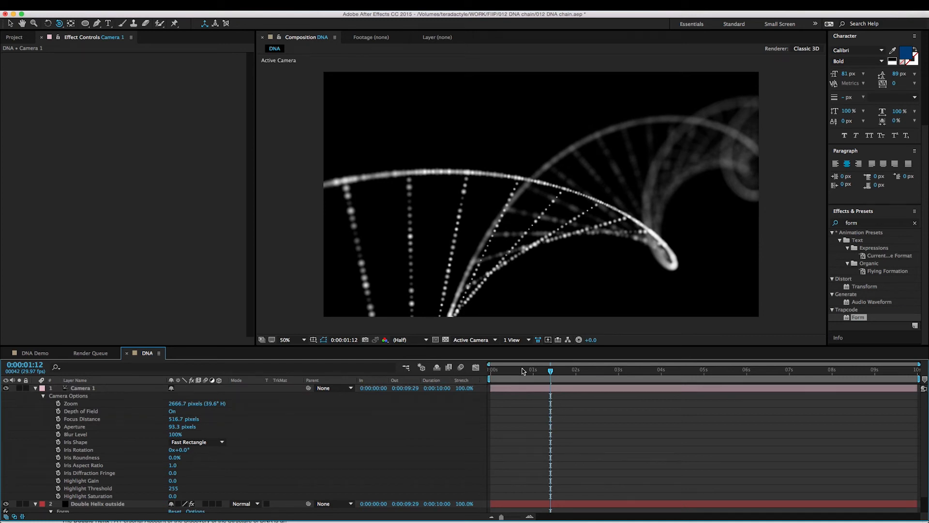
key("space")
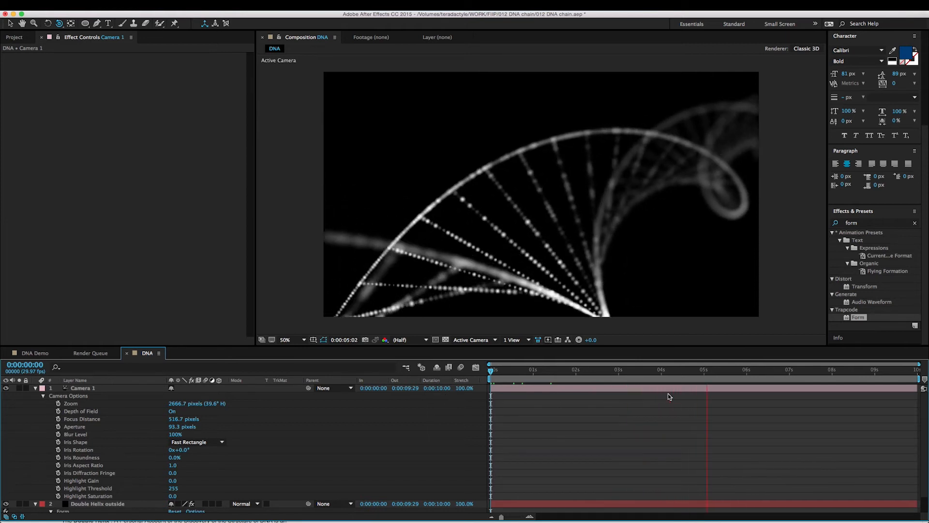
key("space")
left_click_drag(502, 372, 462, 380)
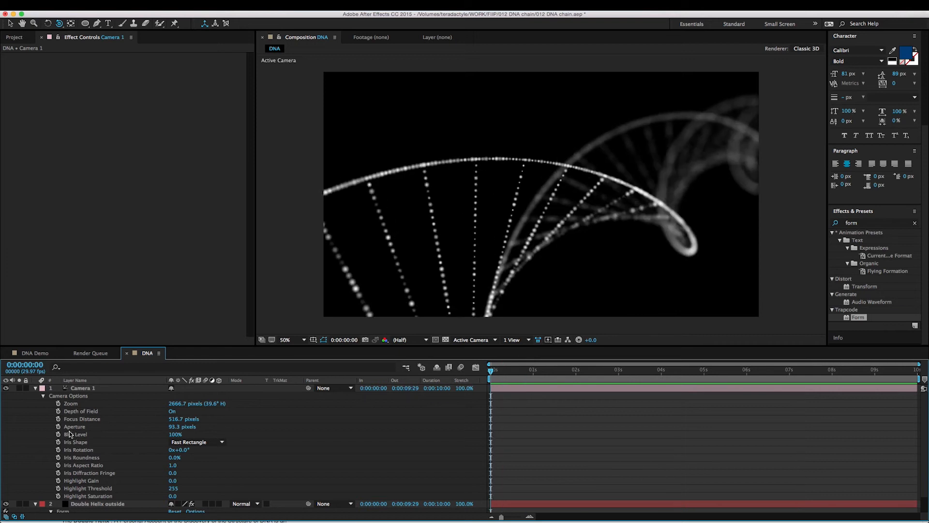
left_click(59, 412)
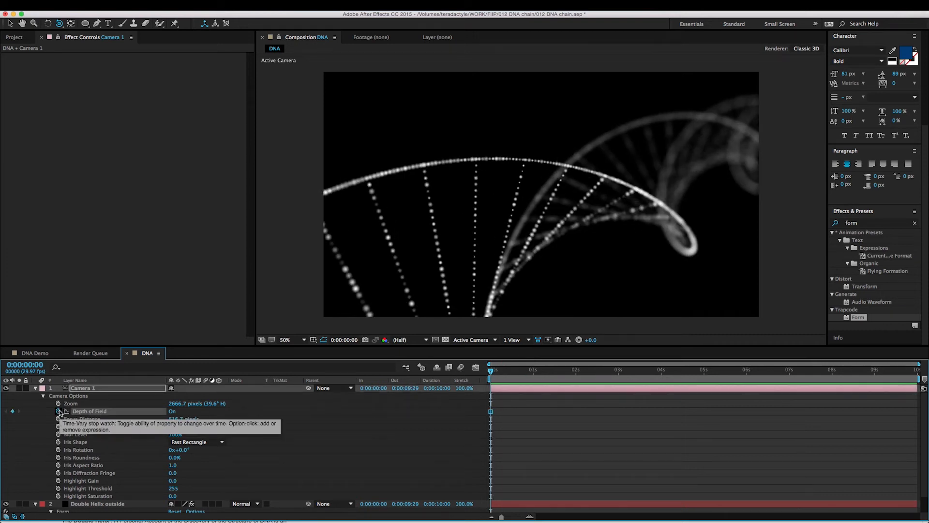
key("End")
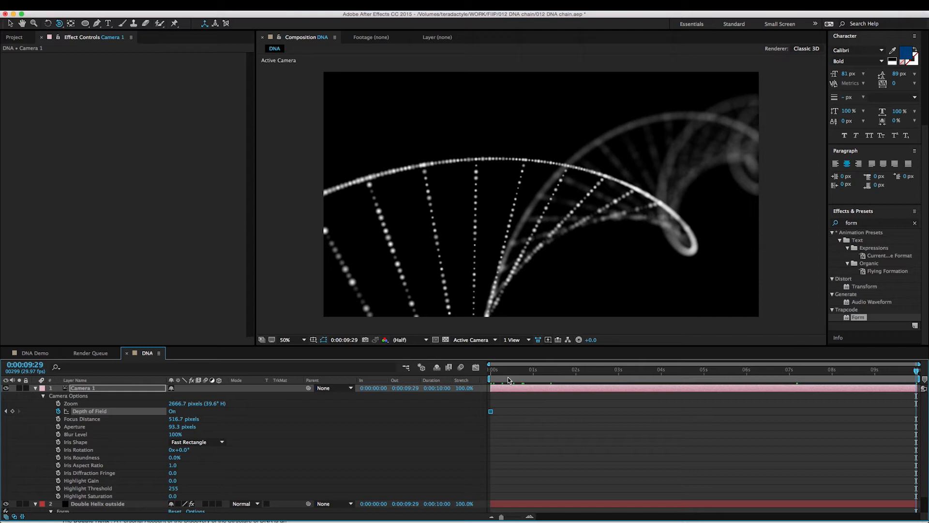
key("Home")
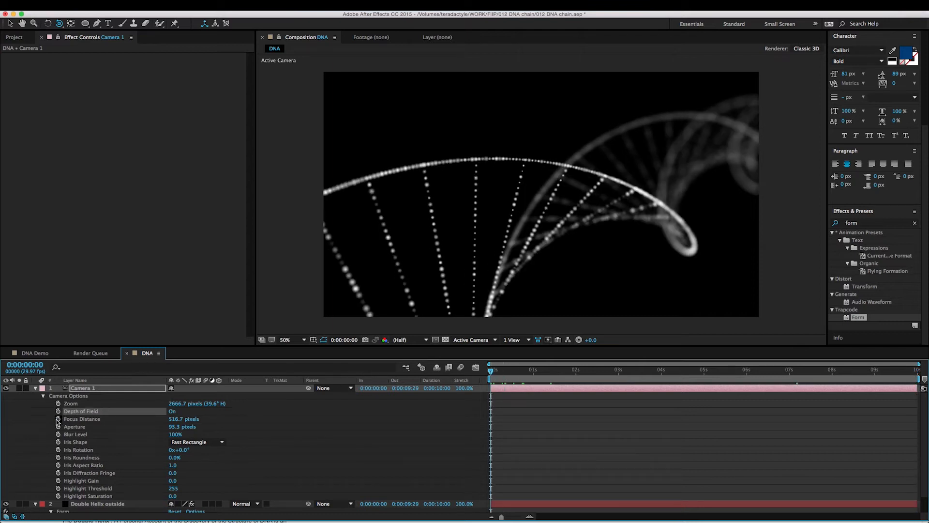
Keyframe Camera 1's Focus Distance from 516.7 pixels at the first frame to 834.7 pixels at the last, and preview the focus shift.
left_click(59, 419)
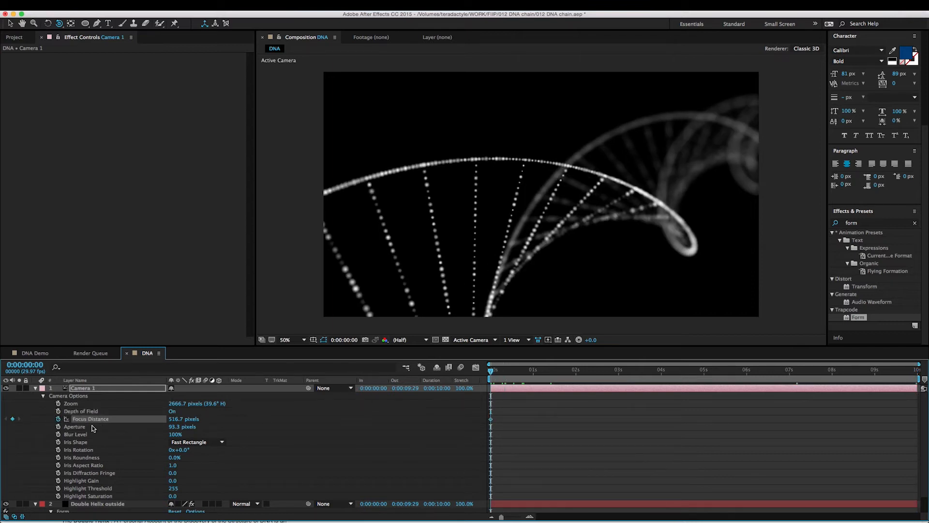
left_click_drag(609, 377, 924, 391)
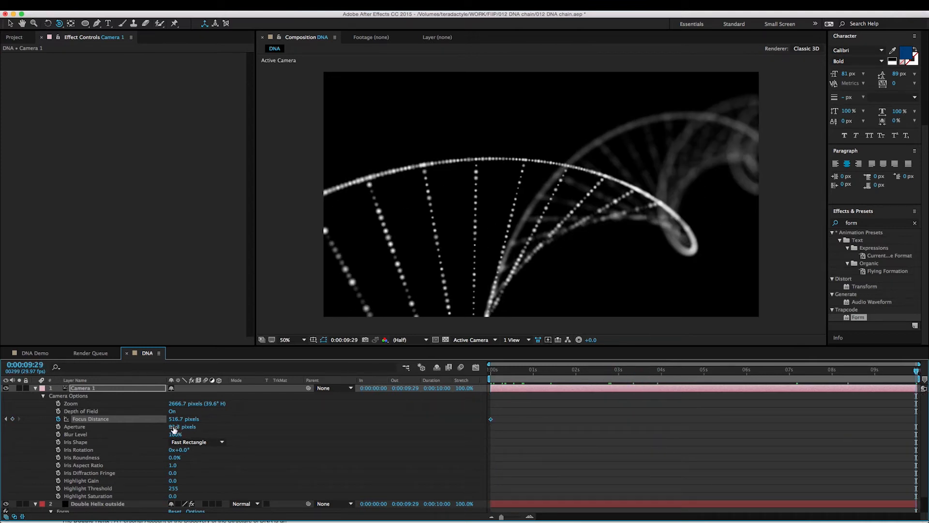
left_click_drag(177, 423, 332, 433)
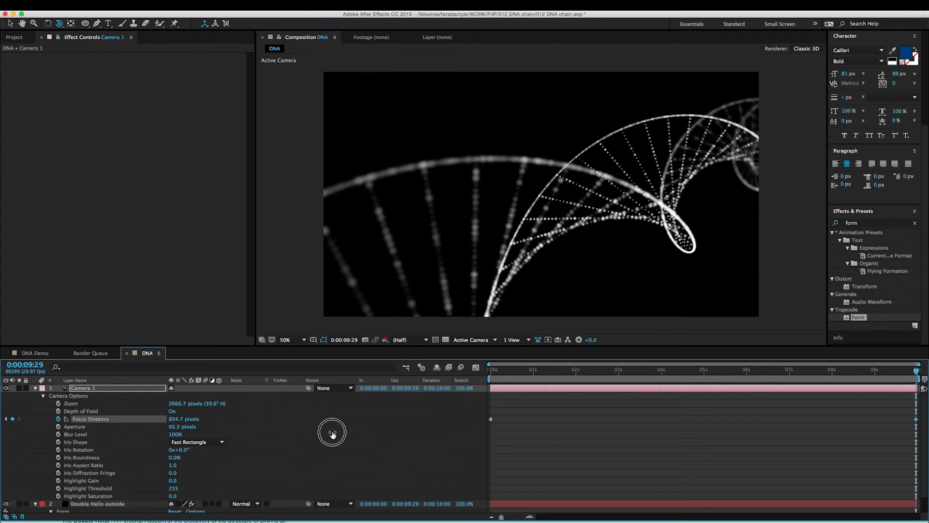
key("Home")
key("space")
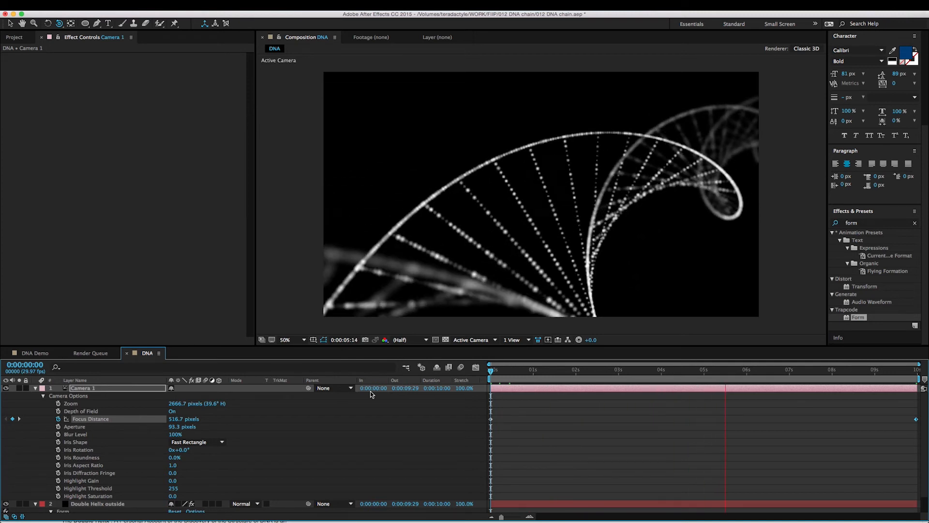
key("space")
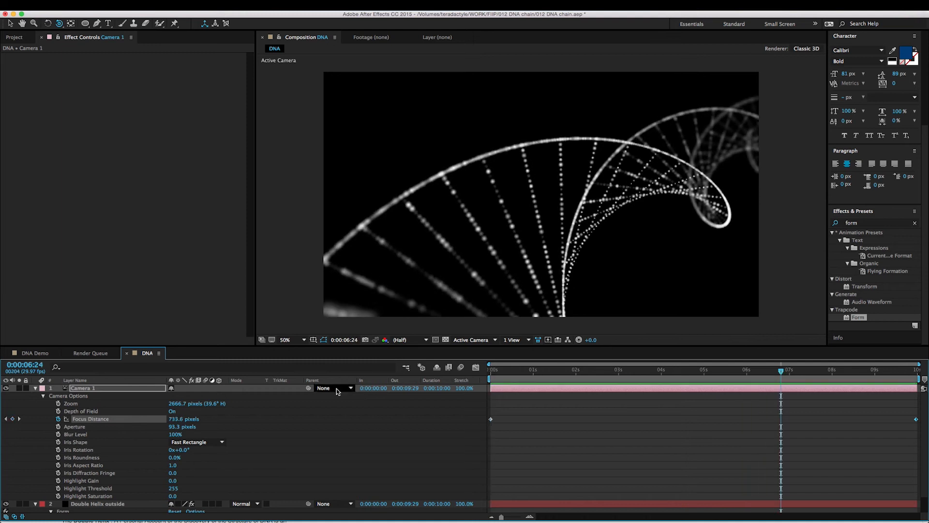
Keyframe Disperse on the Double Helix Strands layer from 132 at 1 second to 0 at 4 seconds, and reveal its keyframes.
left_click(35, 390)
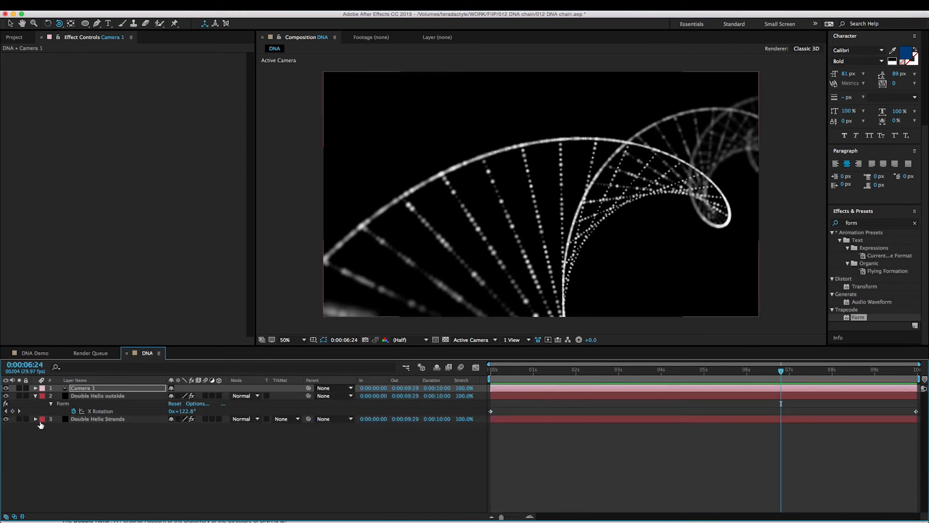
left_click(107, 419)
left_click_drag(546, 372, 662, 383)
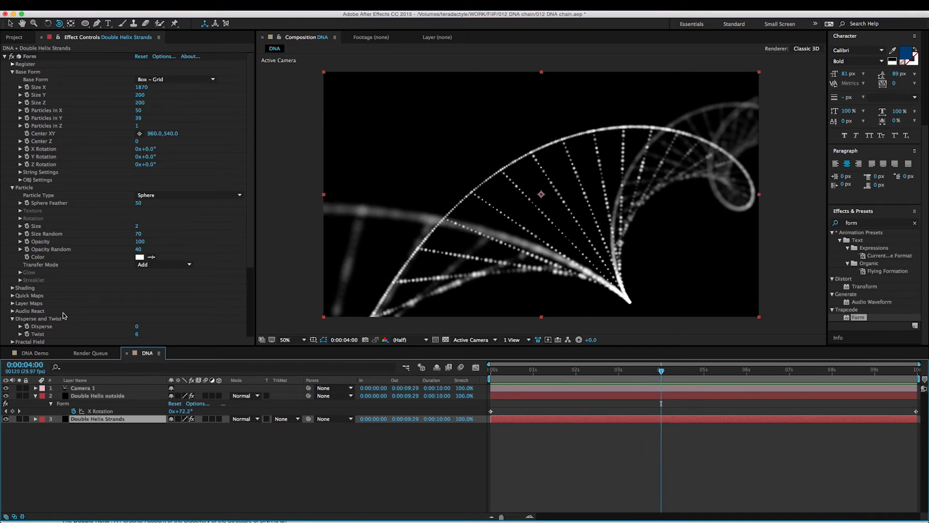
left_click(27, 327)
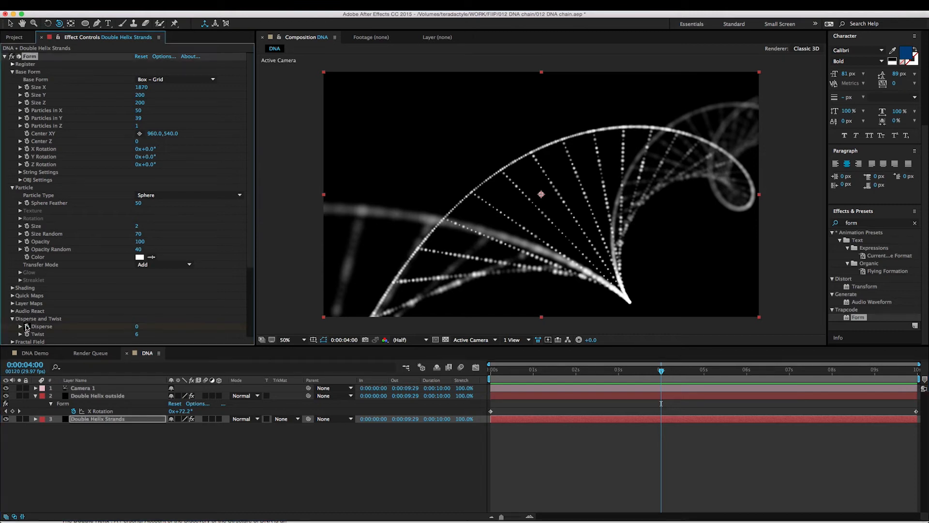
left_click(533, 372)
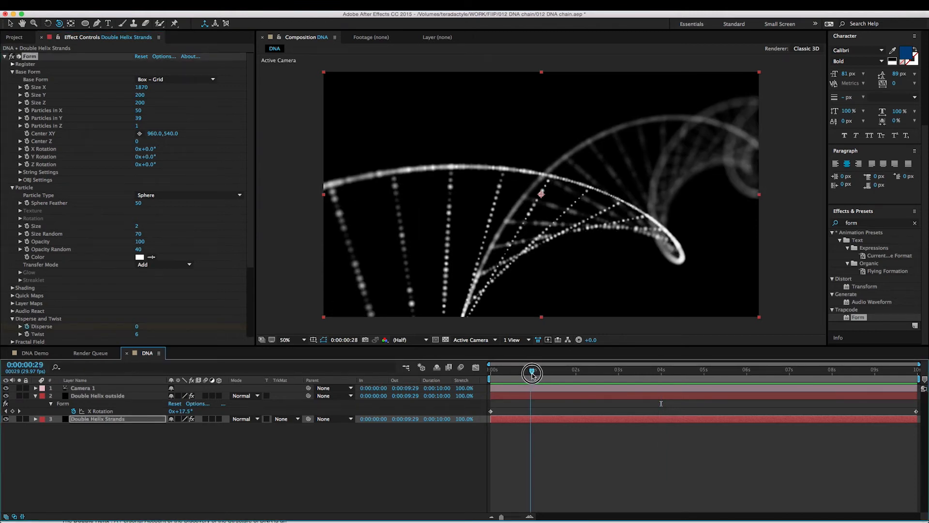
left_click_drag(137, 326, 193, 327)
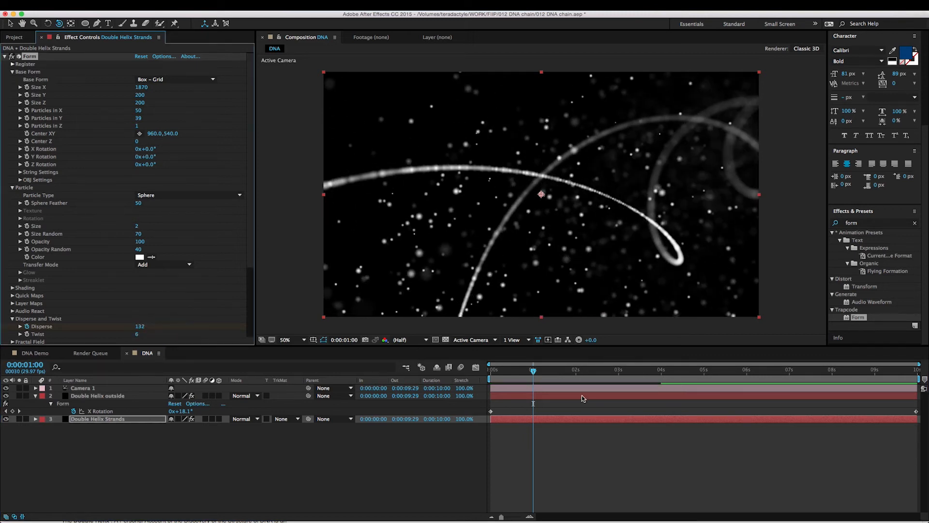
key("u")
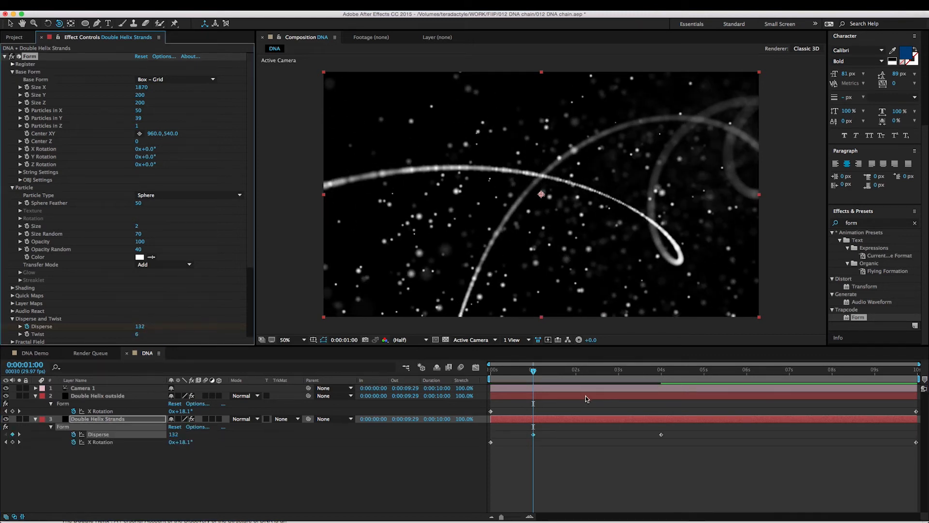
Keyframe Disperse on the Double Helix outside layer from 102 at 1 second to 0 at 4 seconds, and reveal its keyframes.
left_click(661, 372)
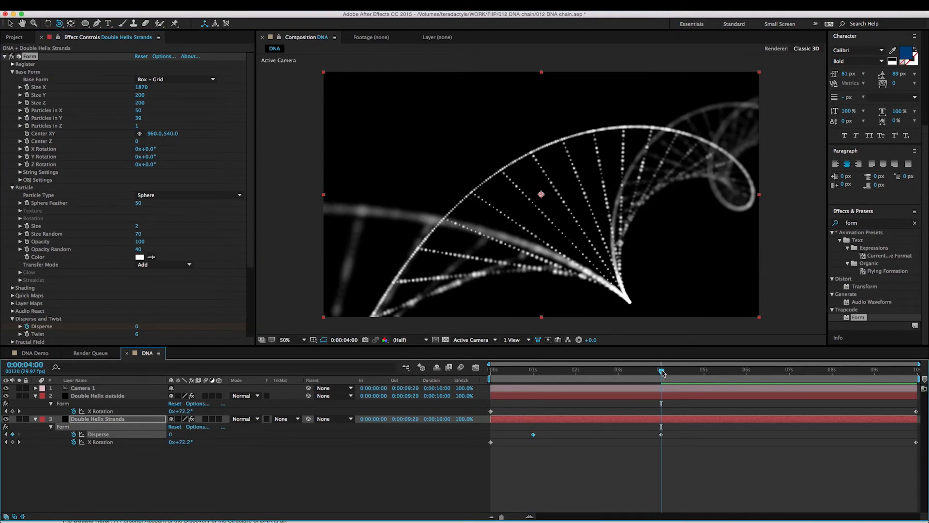
left_click(121, 396)
scroll(110, 240, "down", 3)
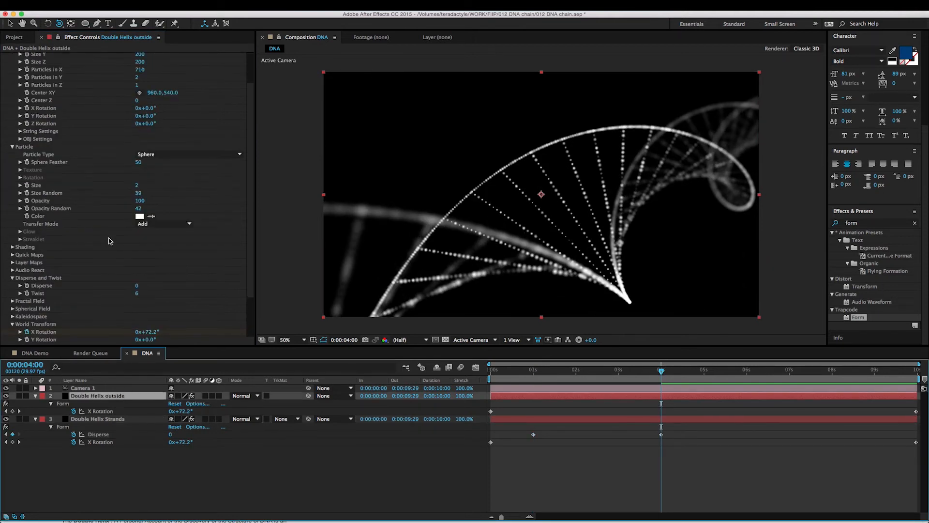
scroll(110, 241, "down", 4)
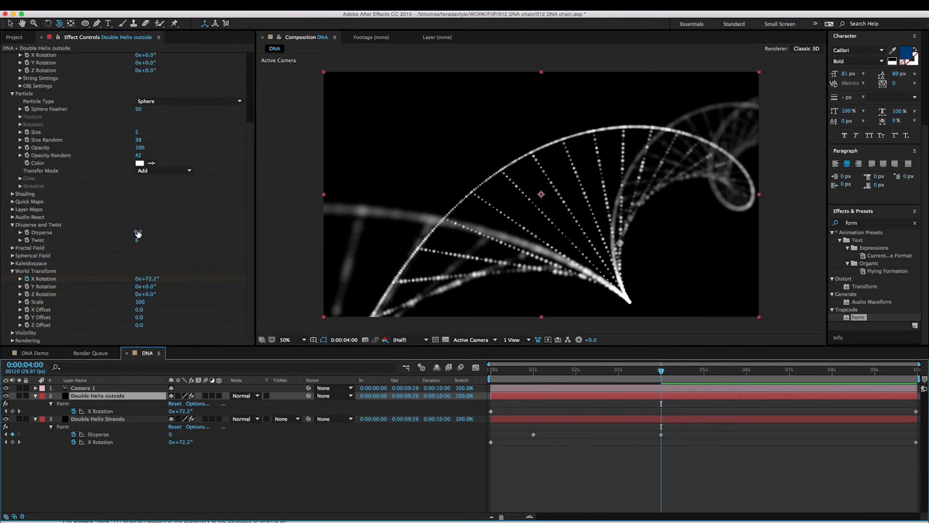
left_click(35, 237)
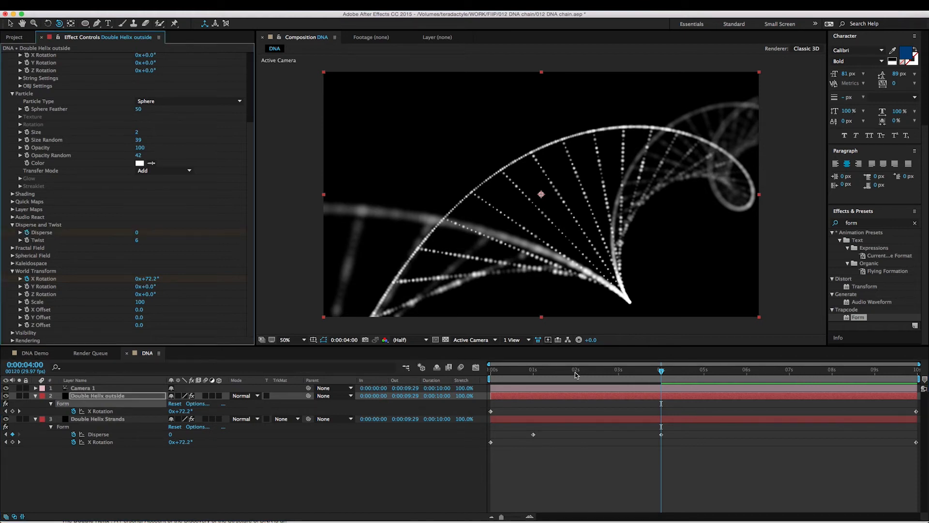
key("j")
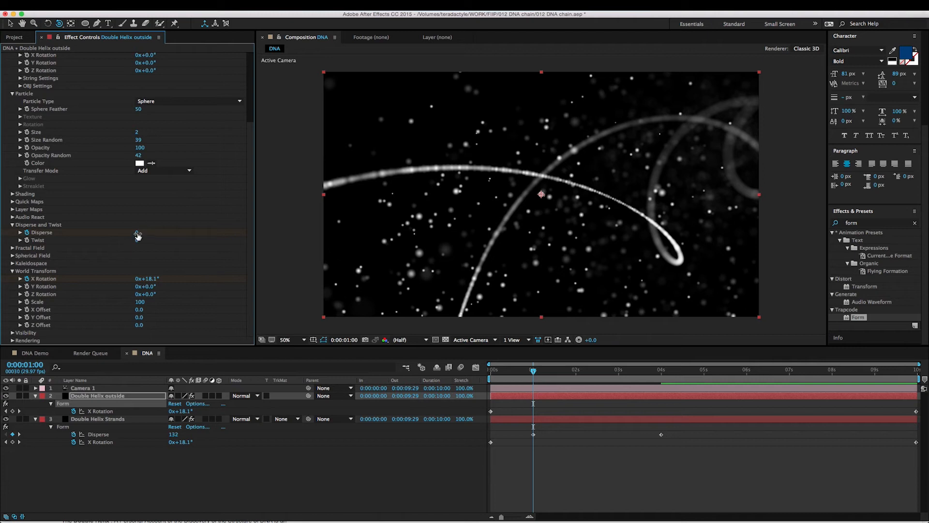
left_click_drag(137, 235, 182, 234)
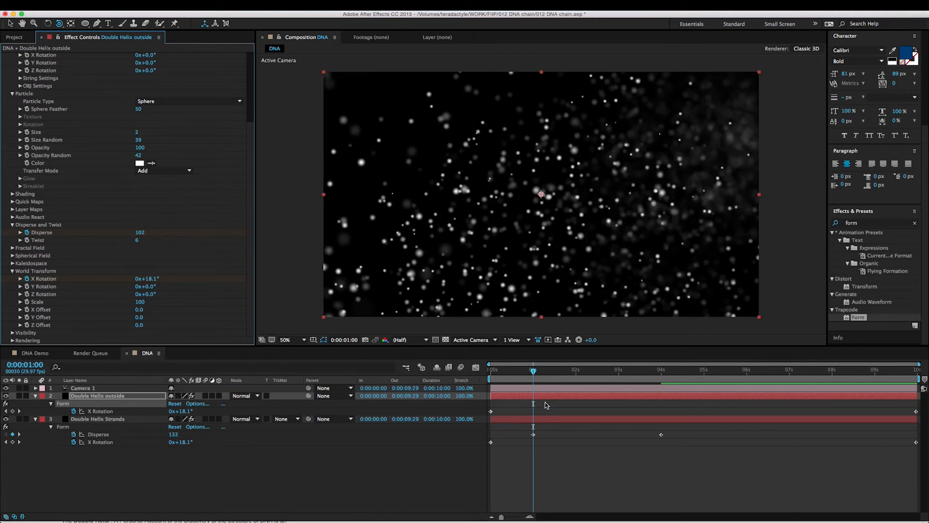
key("u")
Apply Easy Ease to all the Disperse keyframes on both Double Helix layers.
left_click(560, 417)
left_click_drag(525, 407, 677, 453)
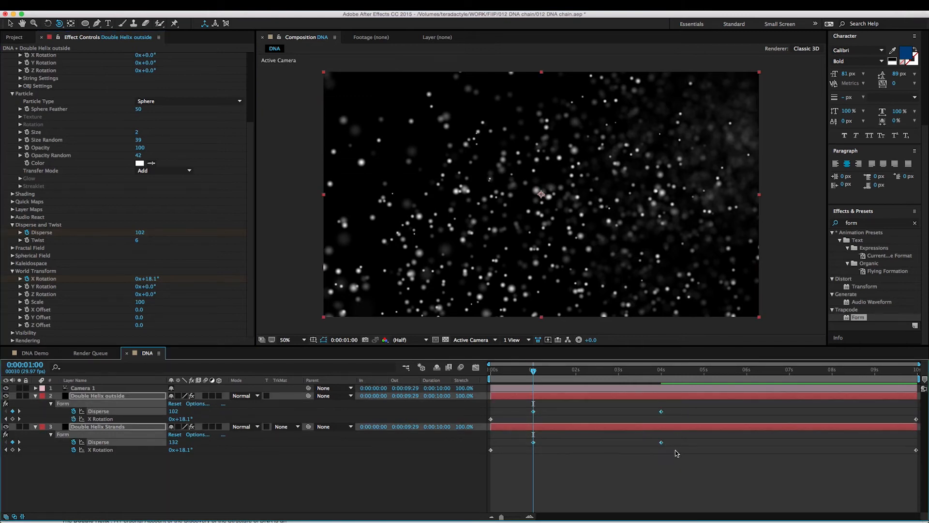
right_click(663, 414)
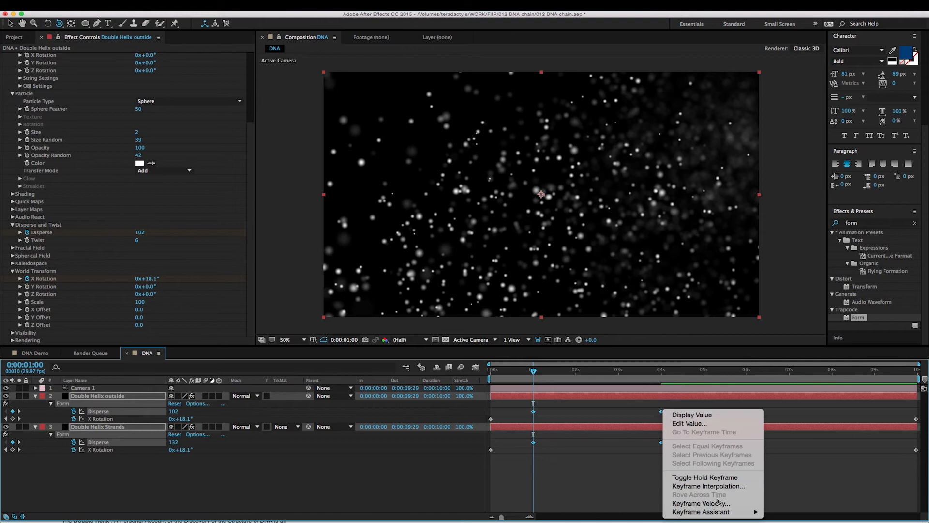
mouse_move(720, 512)
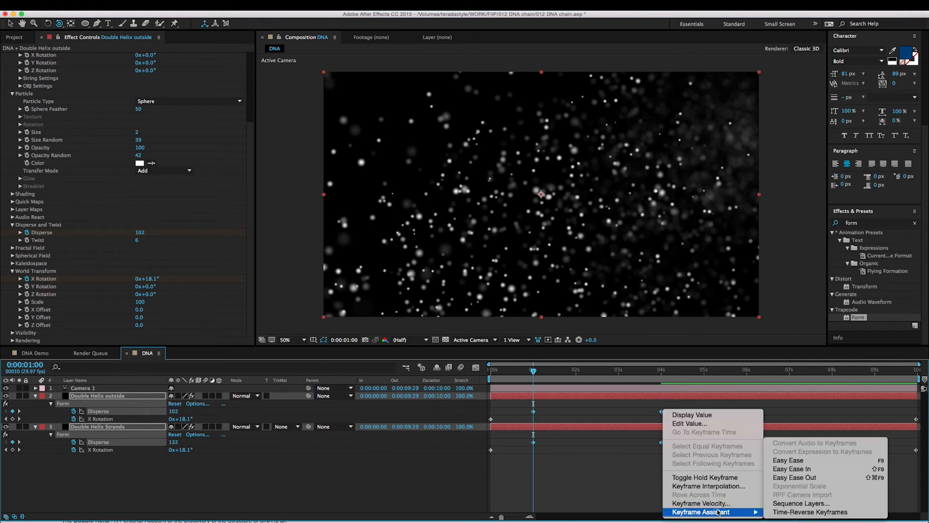
left_click(787, 461)
Set the incoming and outgoing velocity influence of the four Disperse keyframes to 80% and preview the particles forming the helix.
right_click(661, 412)
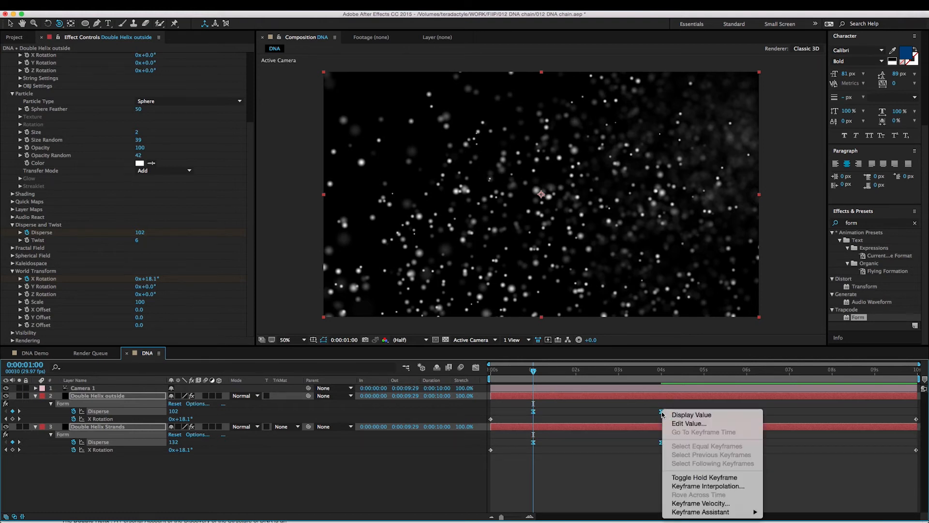
left_click(700, 503)
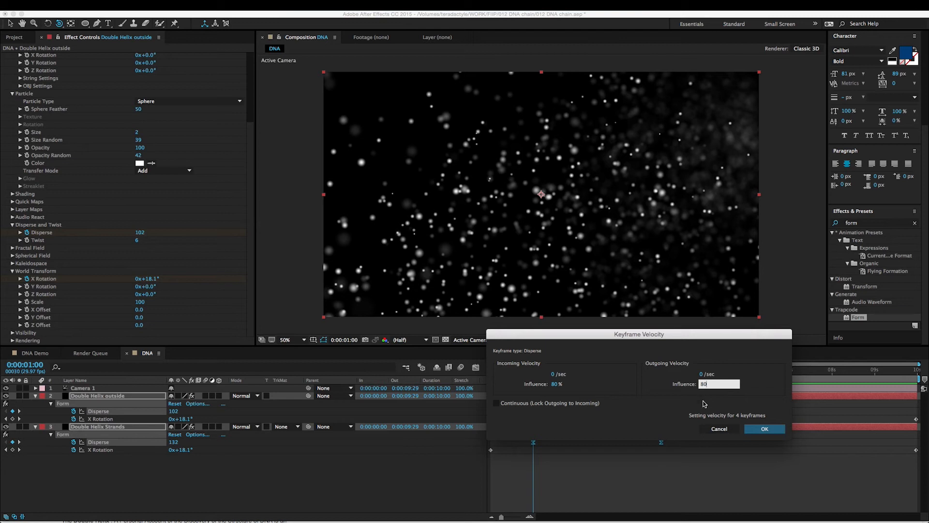
left_click(783, 431)
key("space")
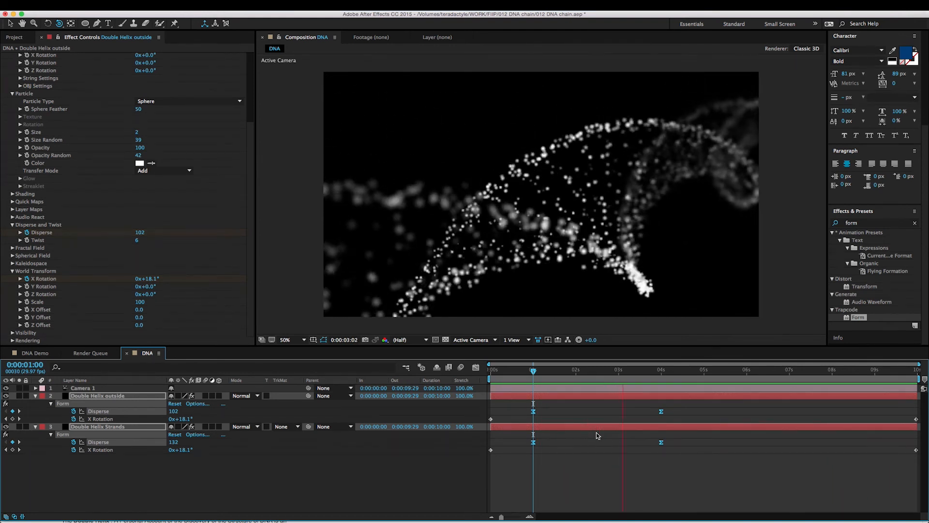
left_click(587, 467)
Create a 1920 × 1080 px blue solid with RGB 41, 124, 183 and place it beneath all the other layers.
key("ctrl+y")
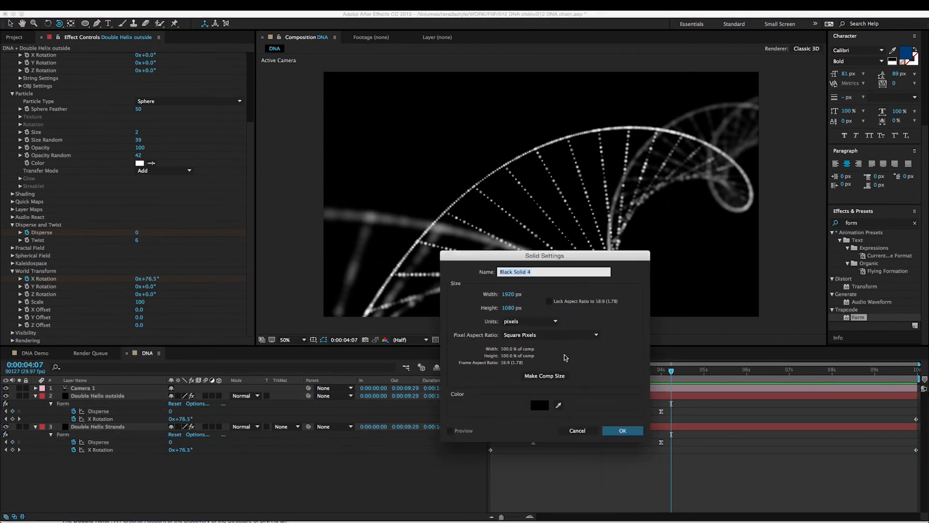
left_click(541, 406)
mouse_move(494, 393)
left_mouse_down()
mouse_move(441, 350)
mouse_move(467, 358)
left_mouse_up()
left_click(495, 402)
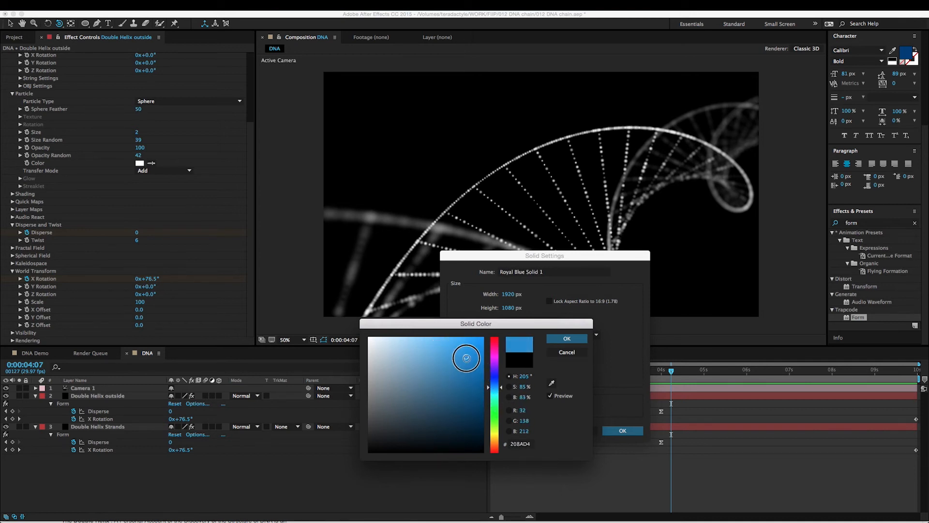
left_click(575, 341)
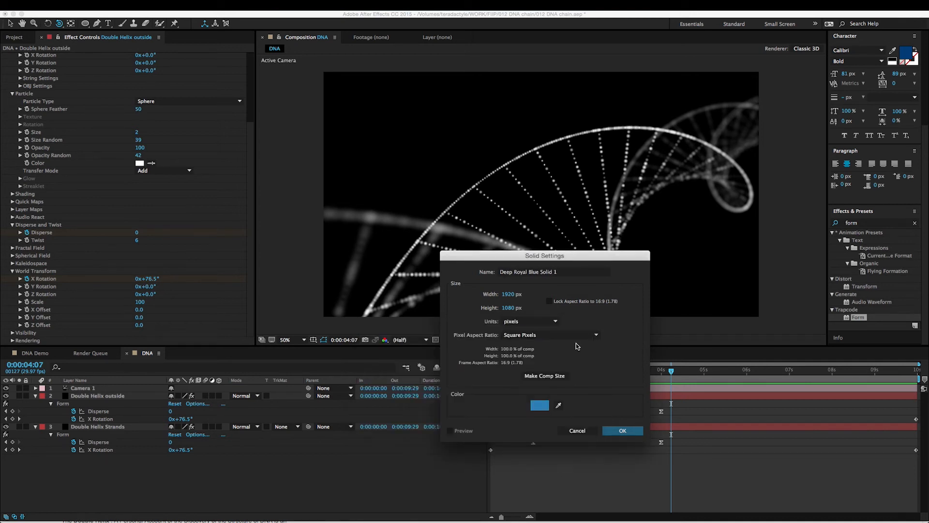
left_click(623, 431)
left_click_drag(92, 407, 394, 460)
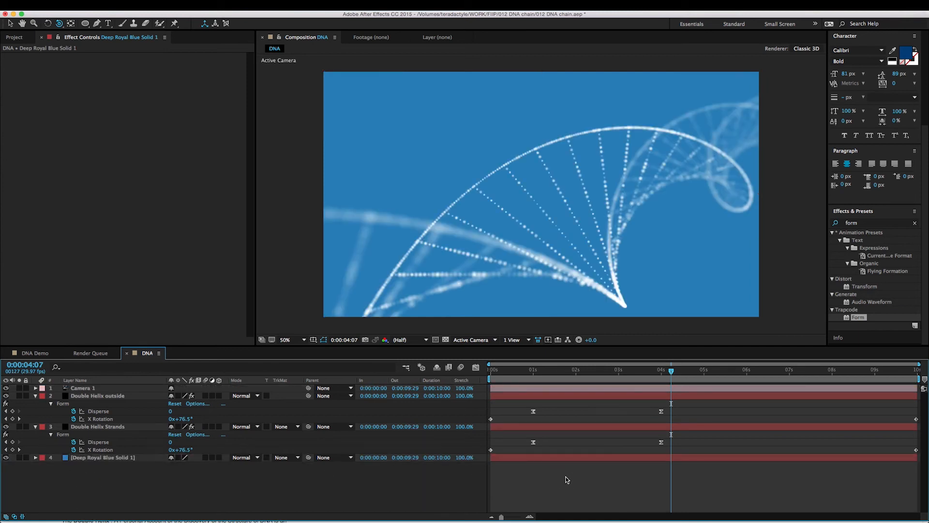
Create a white 1920 × 1080 px solid and place it between the Double Helix Strands layer and the blue solid.
key("super+y")
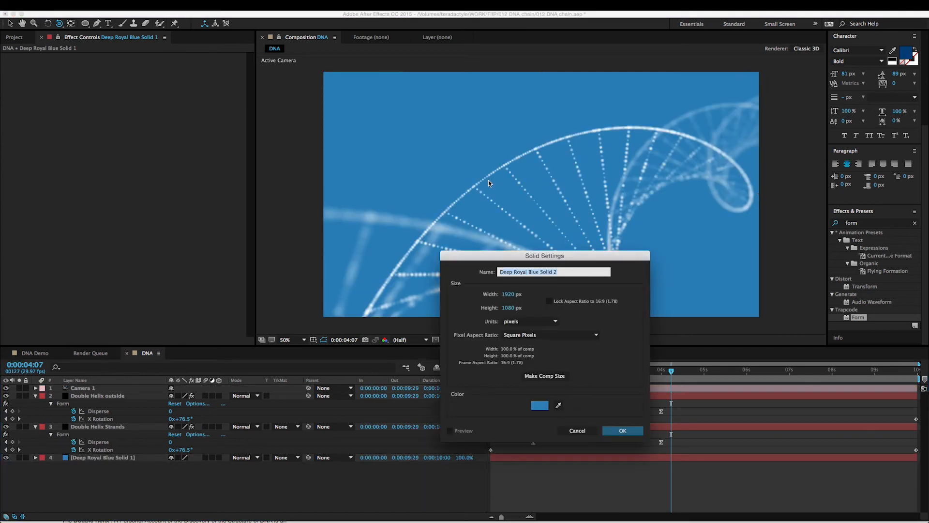
left_click(540, 405)
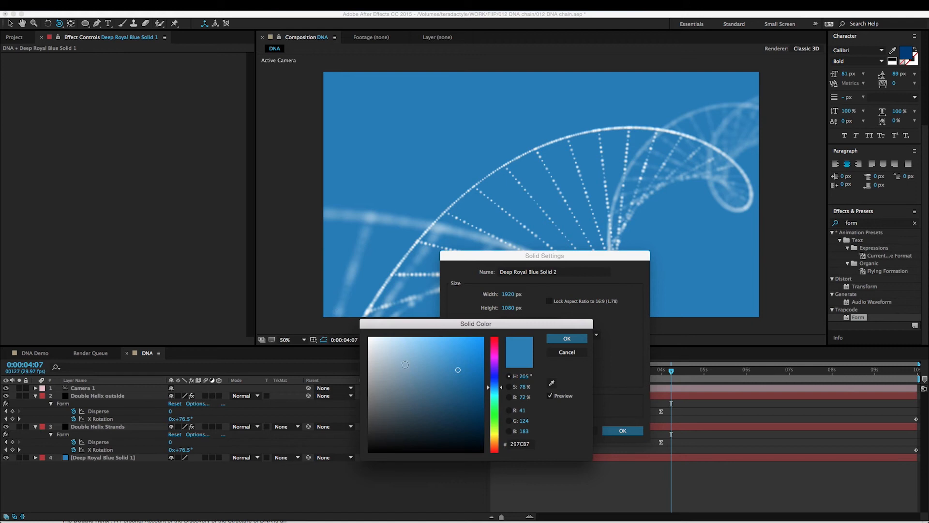
left_click_drag(405, 364, 346, 316)
left_click(568, 339)
left_click(623, 430)
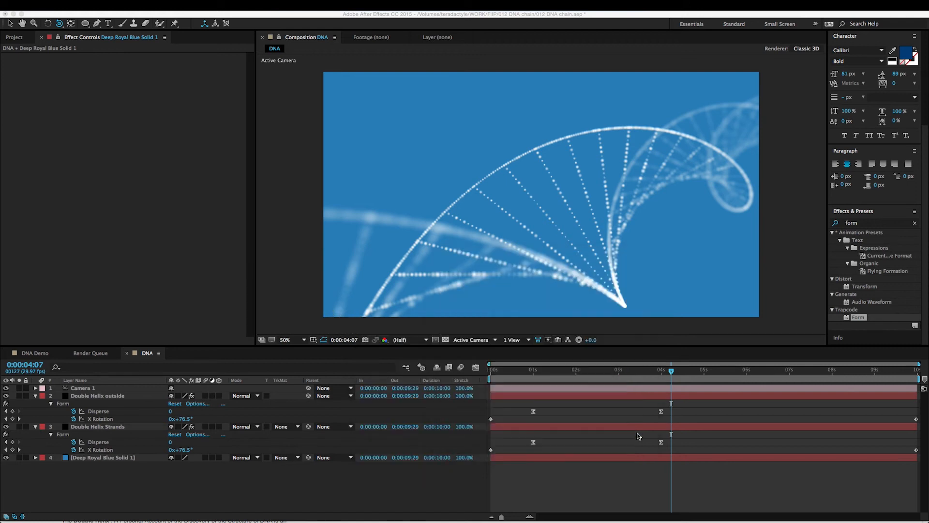
left_click_drag(84, 385, 91, 462)
Draw a circular mask on the white solid and centre it on the composition's upper-right corner.
left_click(86, 24)
key("comma")
left_click_drag(567, 80, 719, 229)
double_click(644, 232)
left_click_drag(642, 211, 648, 189)
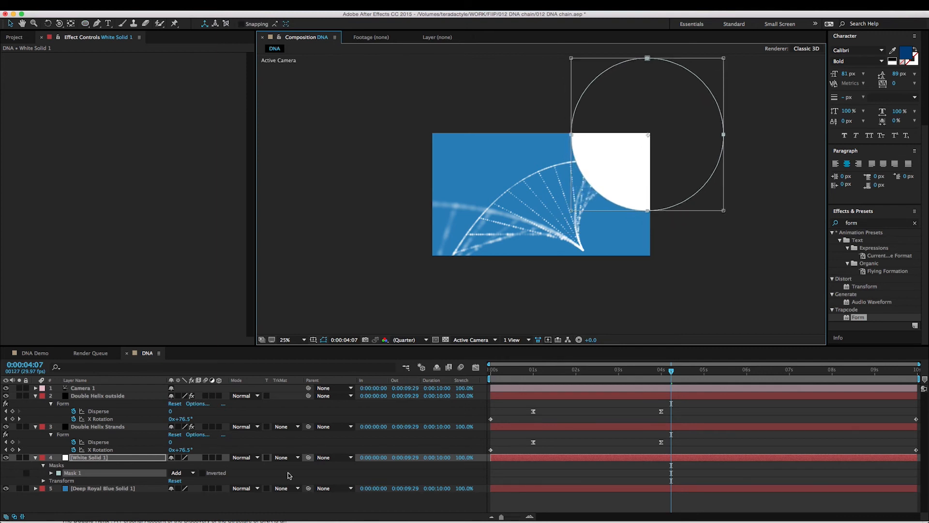
left_click(574, 420)
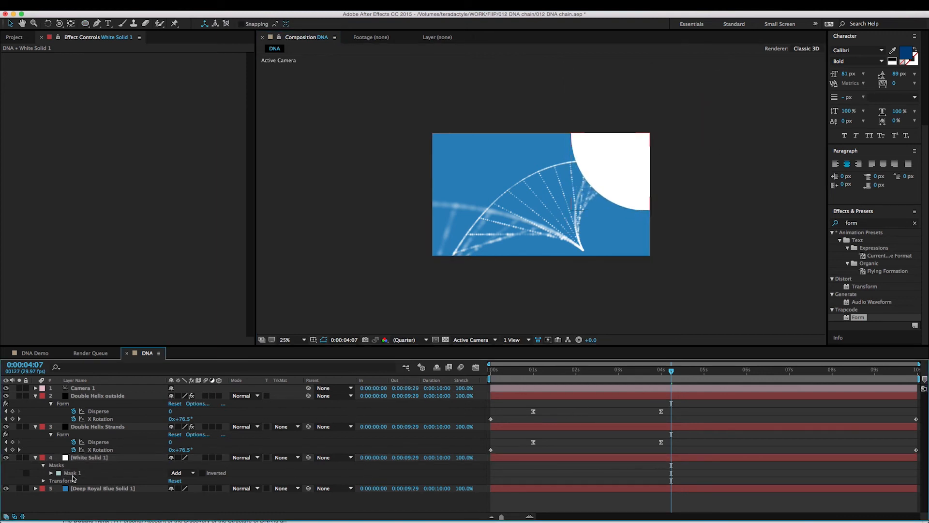
Set the white solid's Mask Feather to 1000 pixels and its Mask Opacity to 62% for a soft corner glow.
left_click(80, 460)
key("m")
key("m")
left_click_drag(179, 481, 243, 480)
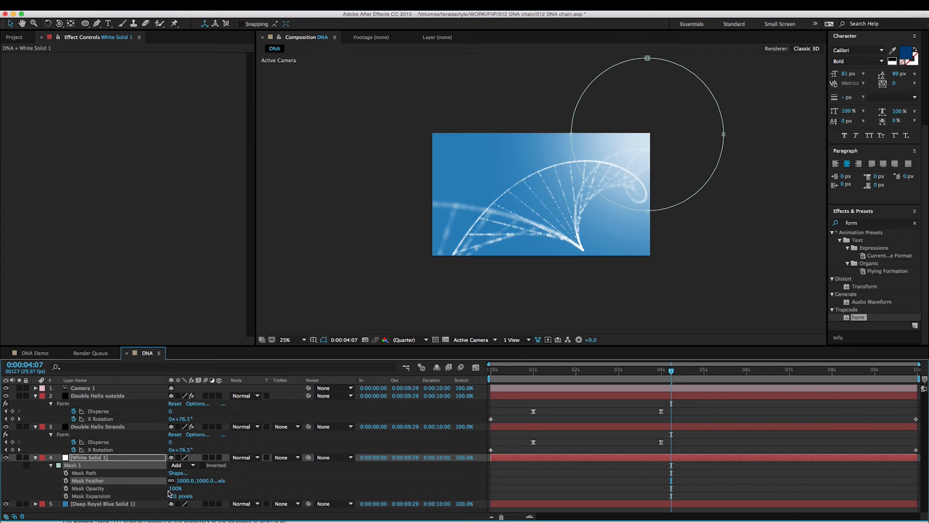
left_click_drag(175, 492, 150, 490)
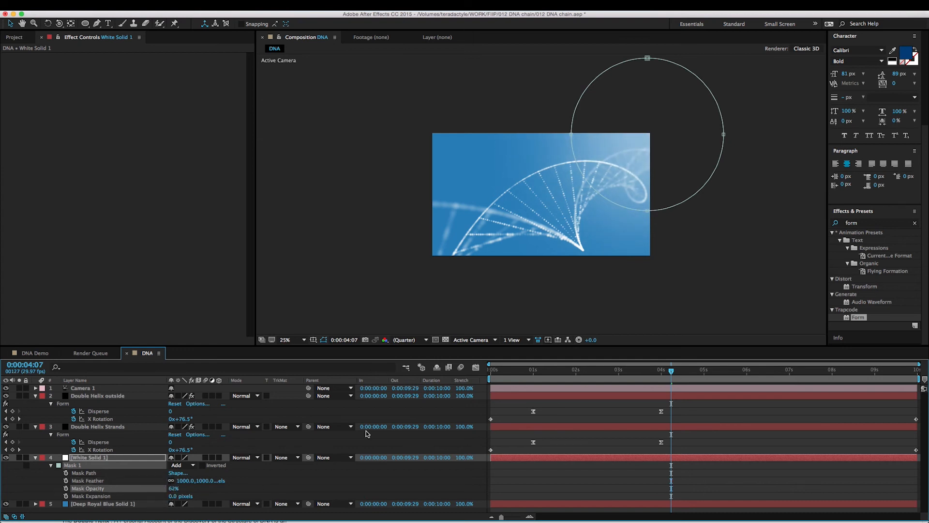
Return to the first frame and preview the dispersing helix over the blue background at 50% magnification.
left_click(572, 406)
left_click_drag(527, 371, 341, 379)
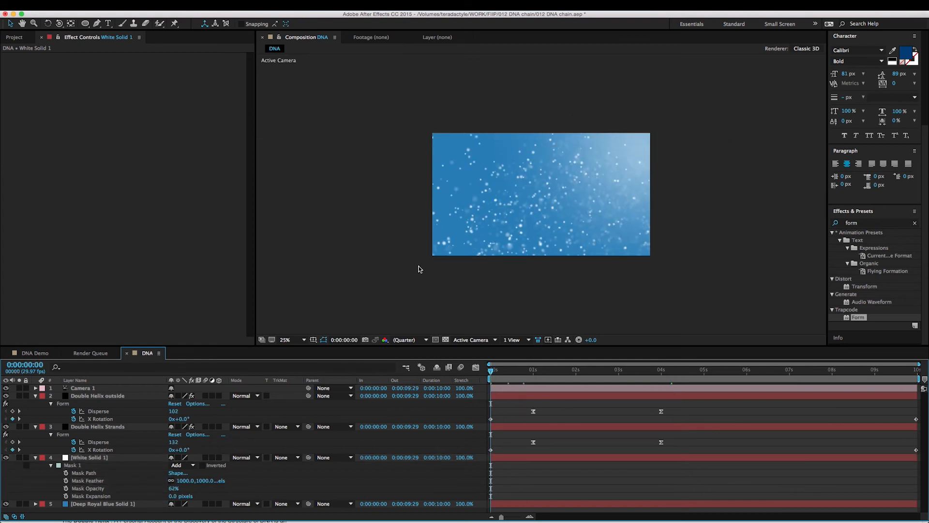
scroll(419, 270, "up", 2)
key("space")
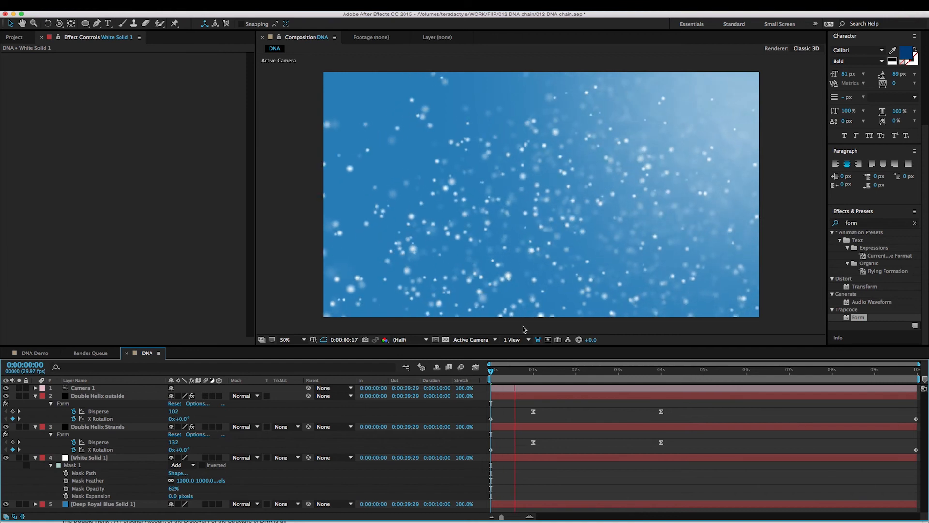